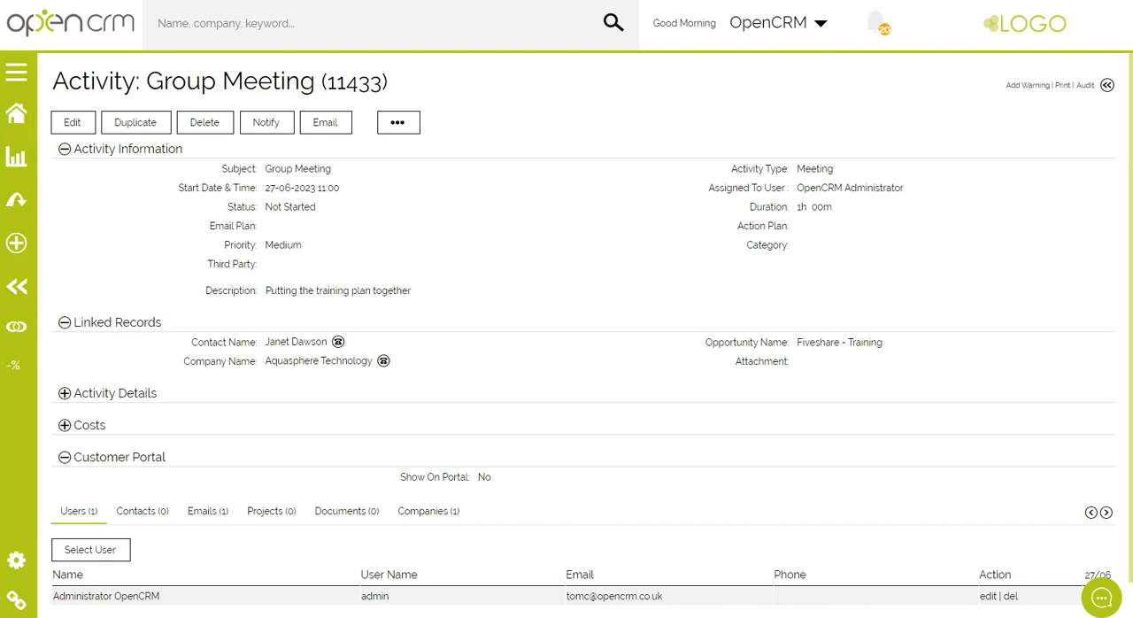
Add a 7-day follow-up meeting of 0 h 15 m to the Group Meeting activity, save, and open the linked opportunity's history
left_click(74, 124)
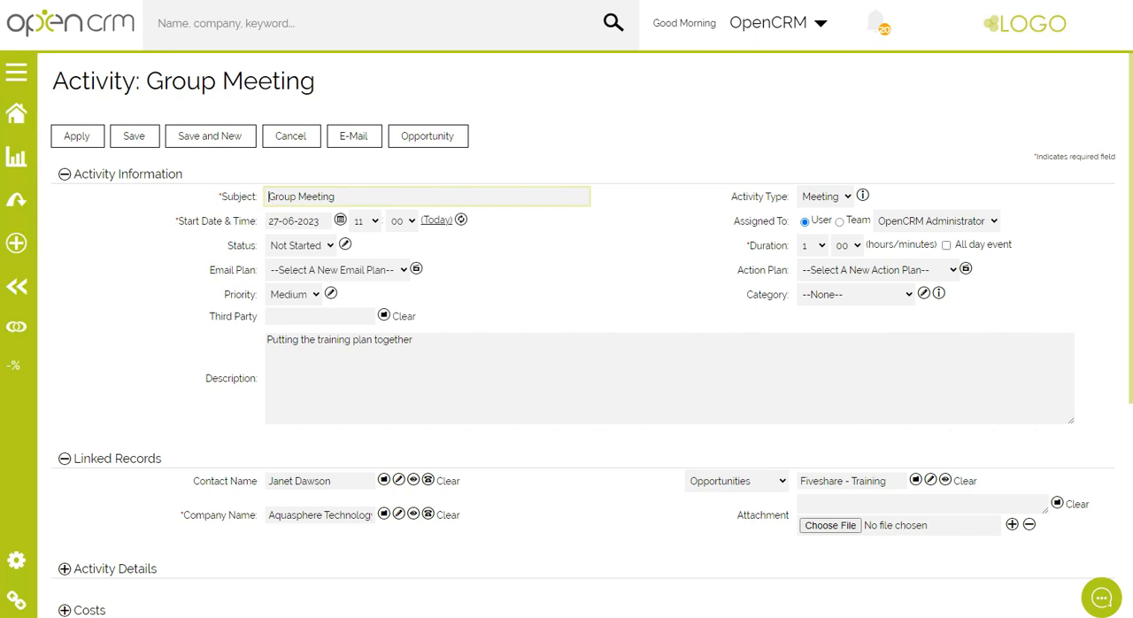
scroll(566, 336, "down", 5)
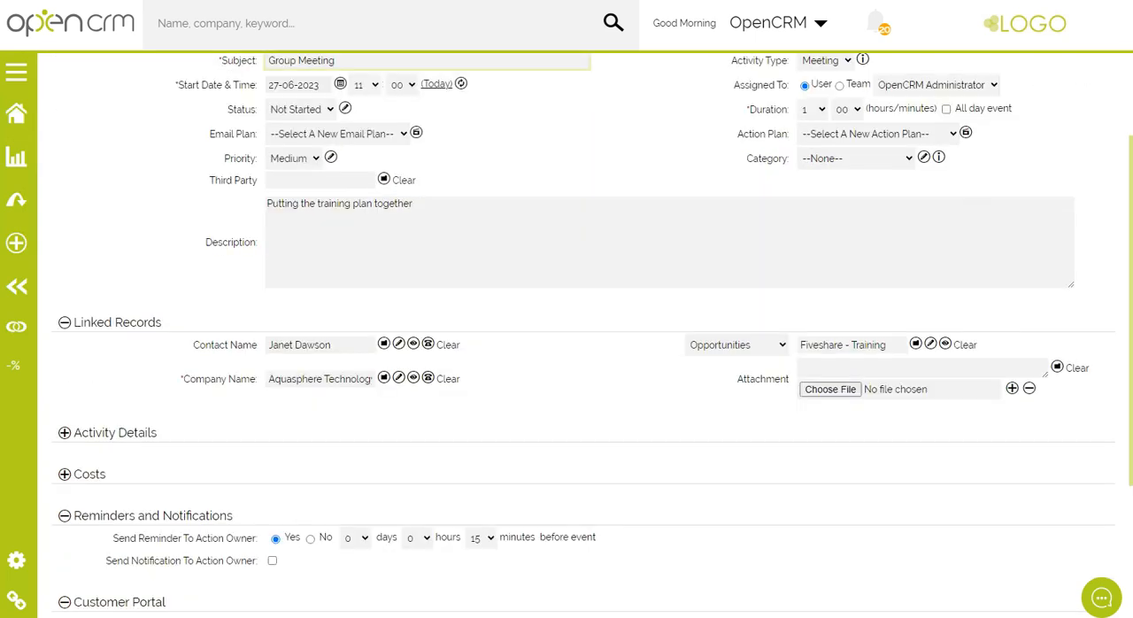
left_click(1108, 508)
left_click(1094, 546)
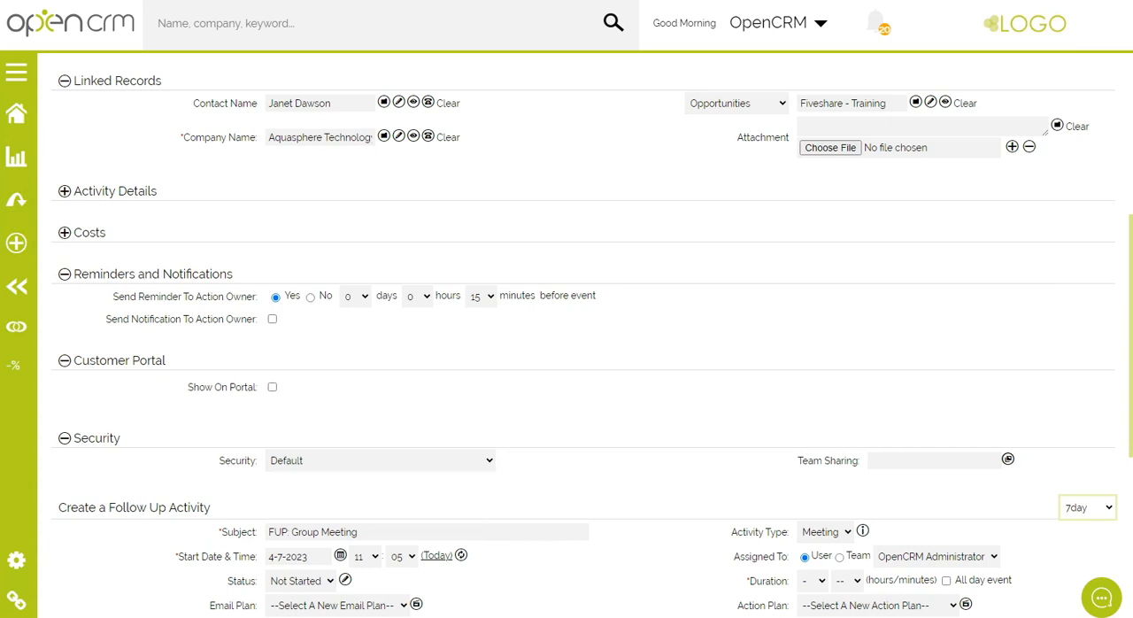
scroll(567, 336, "down", 4)
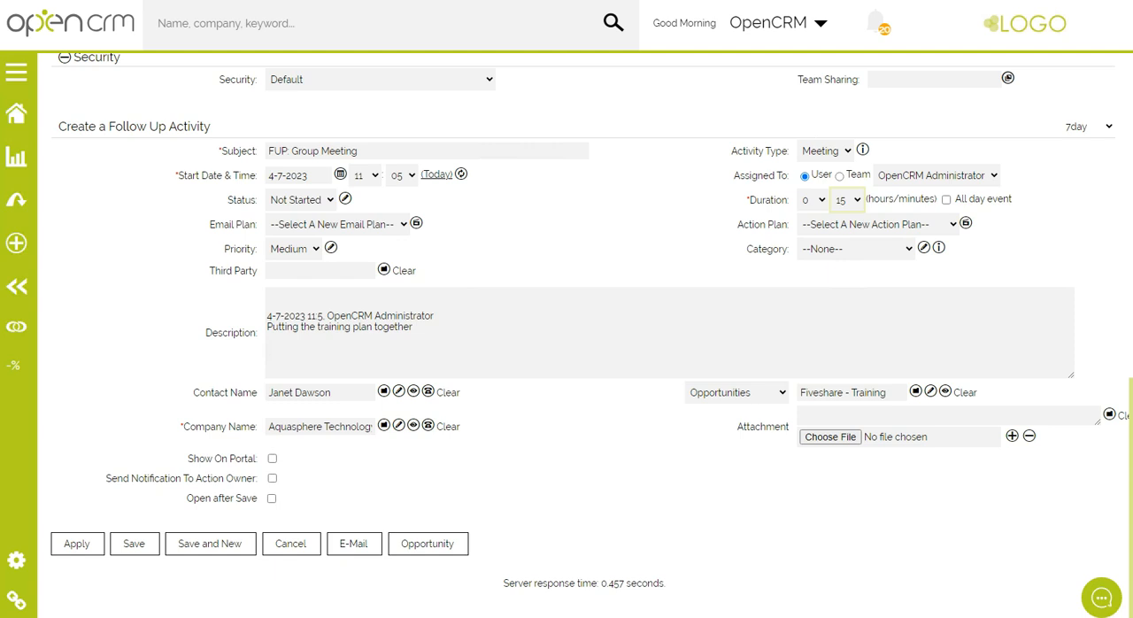
left_click(131, 547)
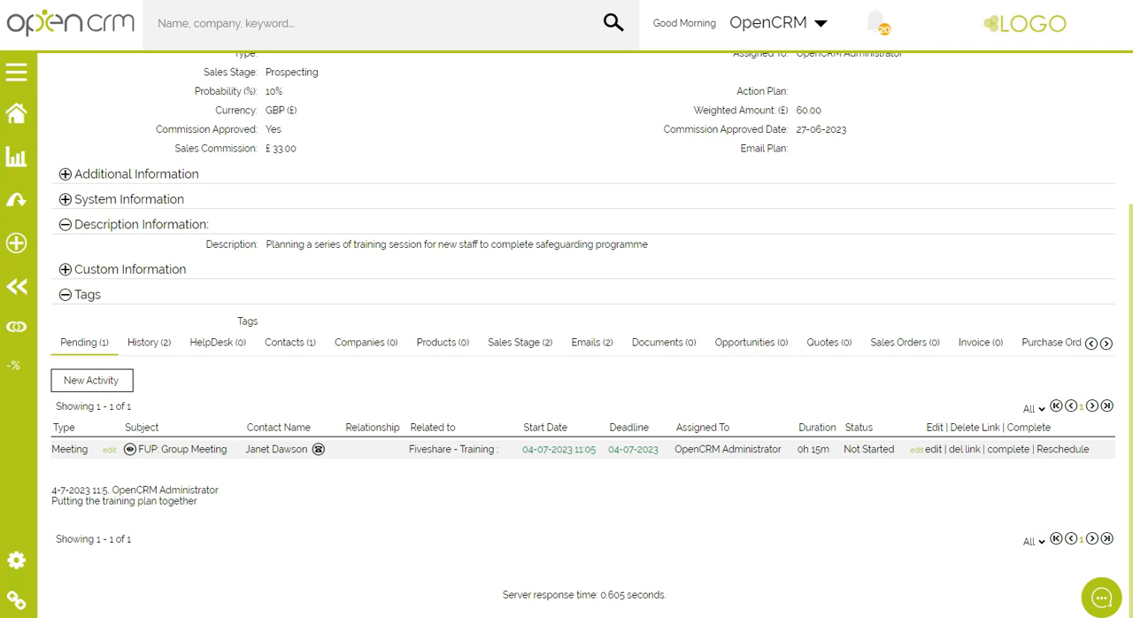
left_click(148, 348)
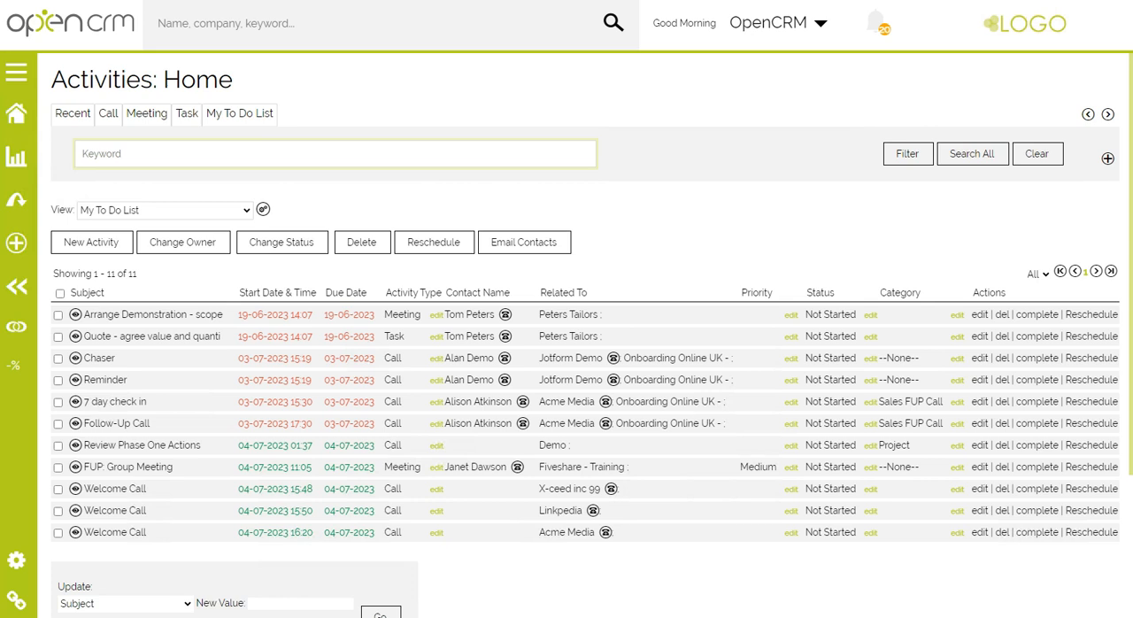
Complete the "Arrange Demonstration - scope" activity from the to-do list and save it with the status Done
left_click(1039, 316)
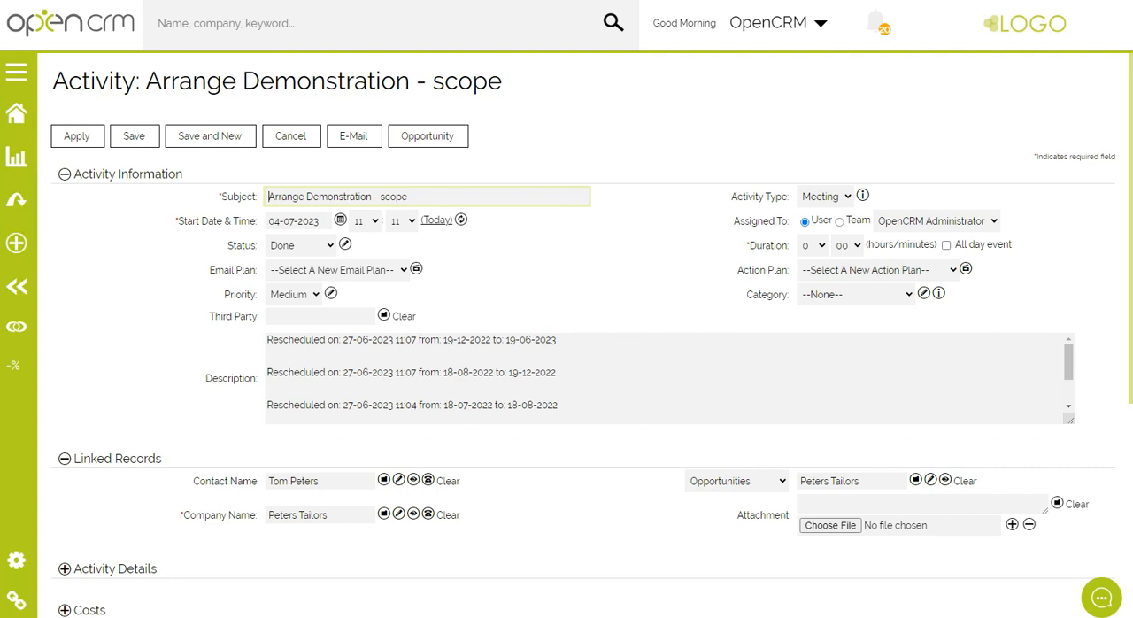
left_click(133, 137)
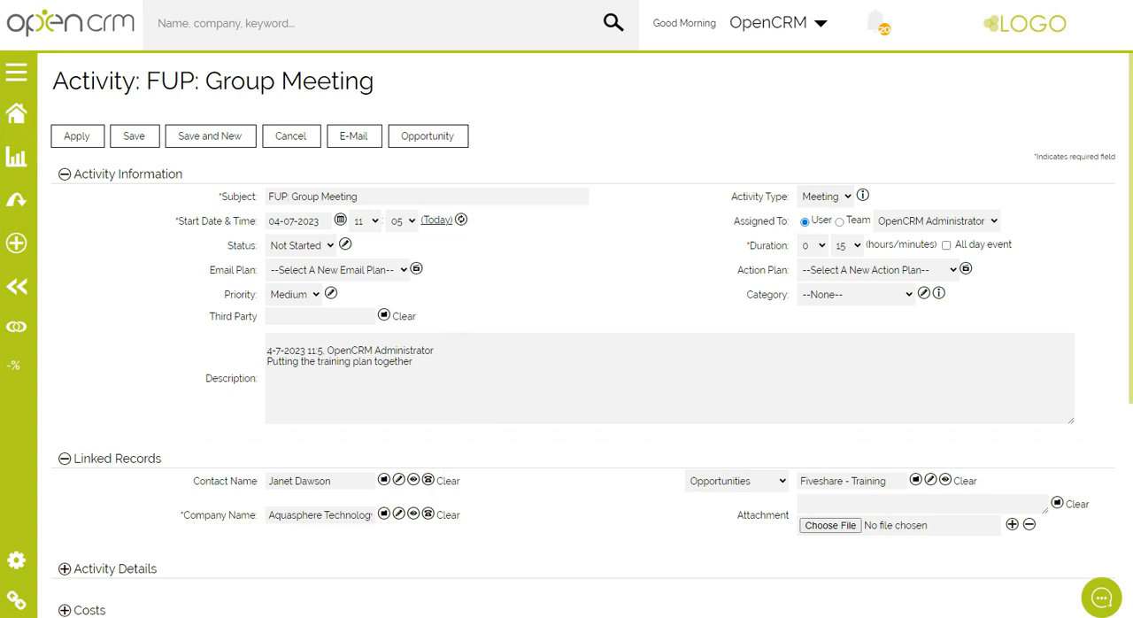
View the contact linked to the FUP: Group Meeting activity and look at the contact's HelpDesk tickets
left_click(413, 479)
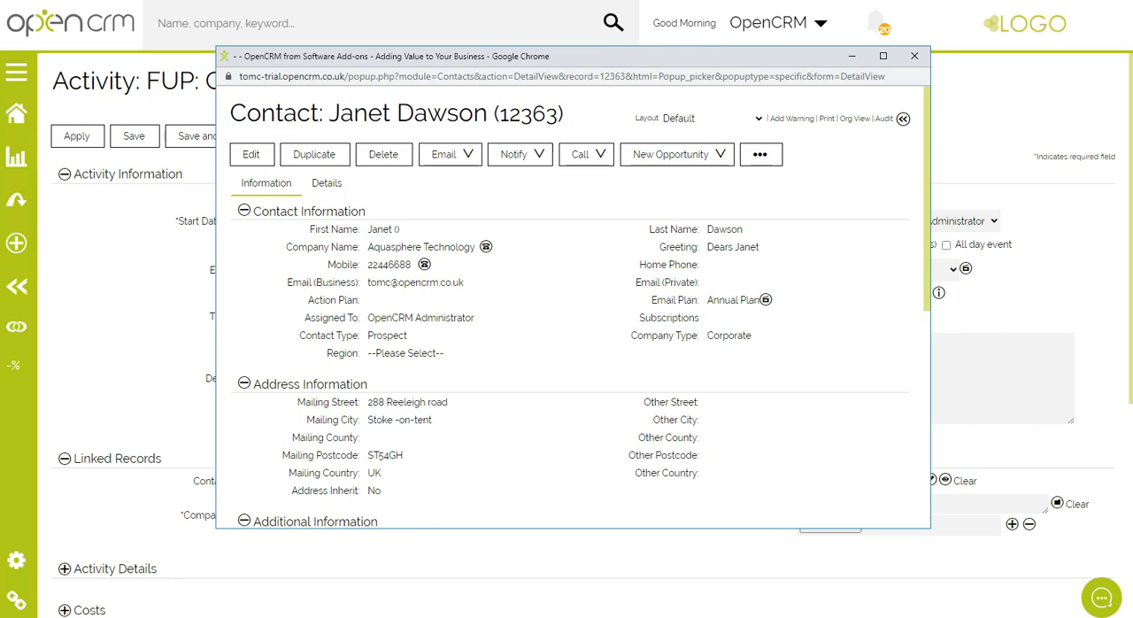
scroll(573, 301, "down", 4)
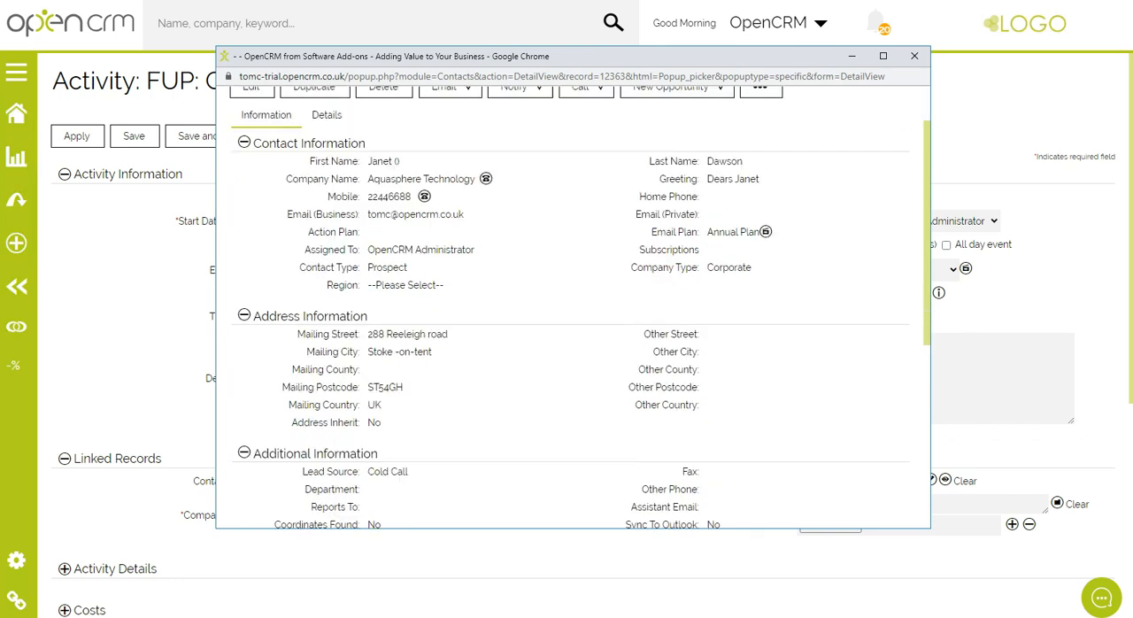
scroll(573, 301, "down", 1)
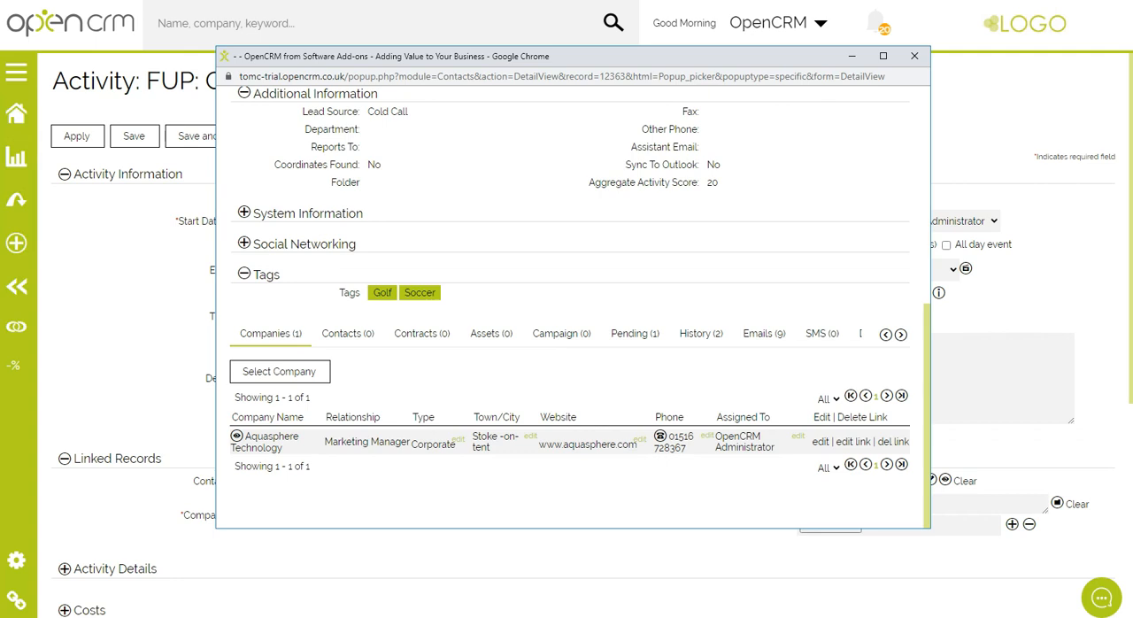
left_click(901, 334)
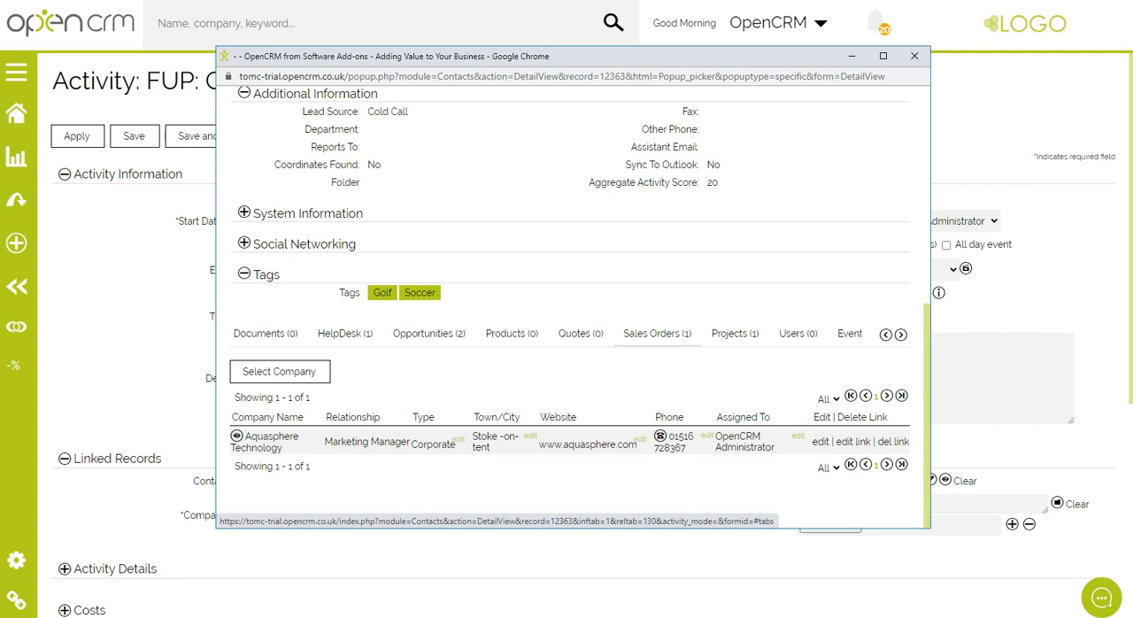
left_click(657, 333)
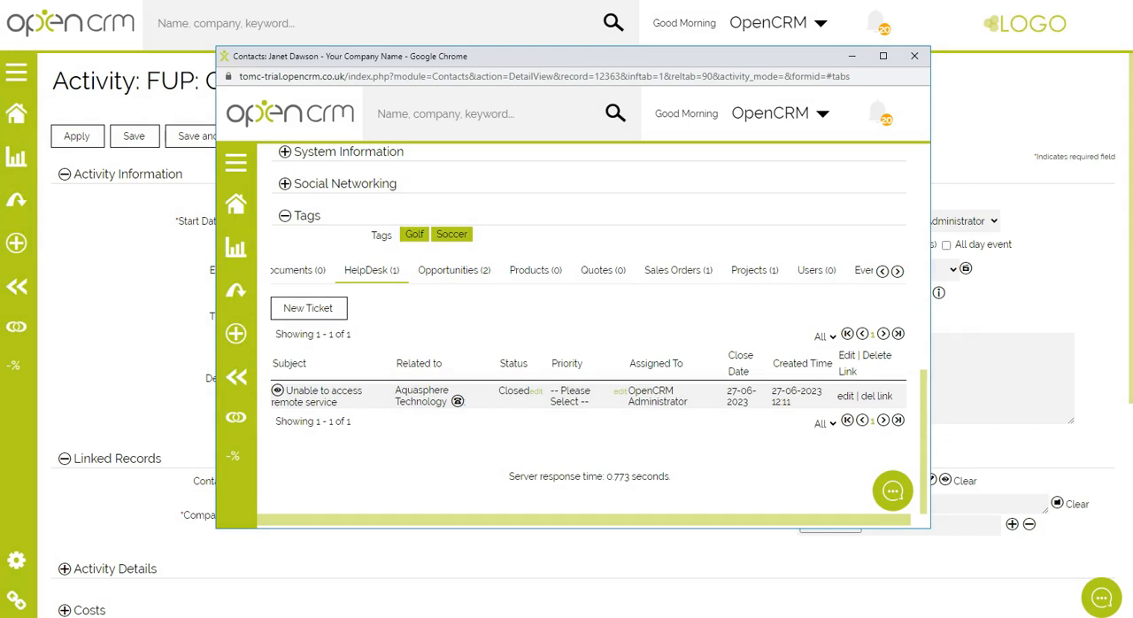
Append 00 to the linked contact's mobile number and save the contact record
scroll(590, 332, "up", 7)
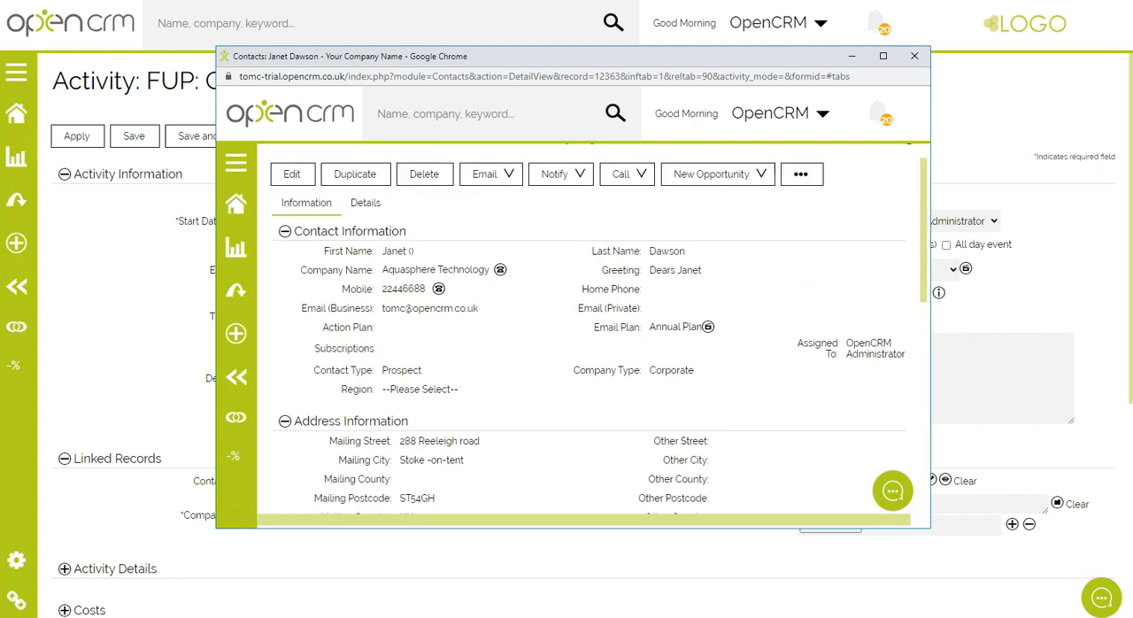
left_click(291, 211)
left_click(470, 352)
type("00")
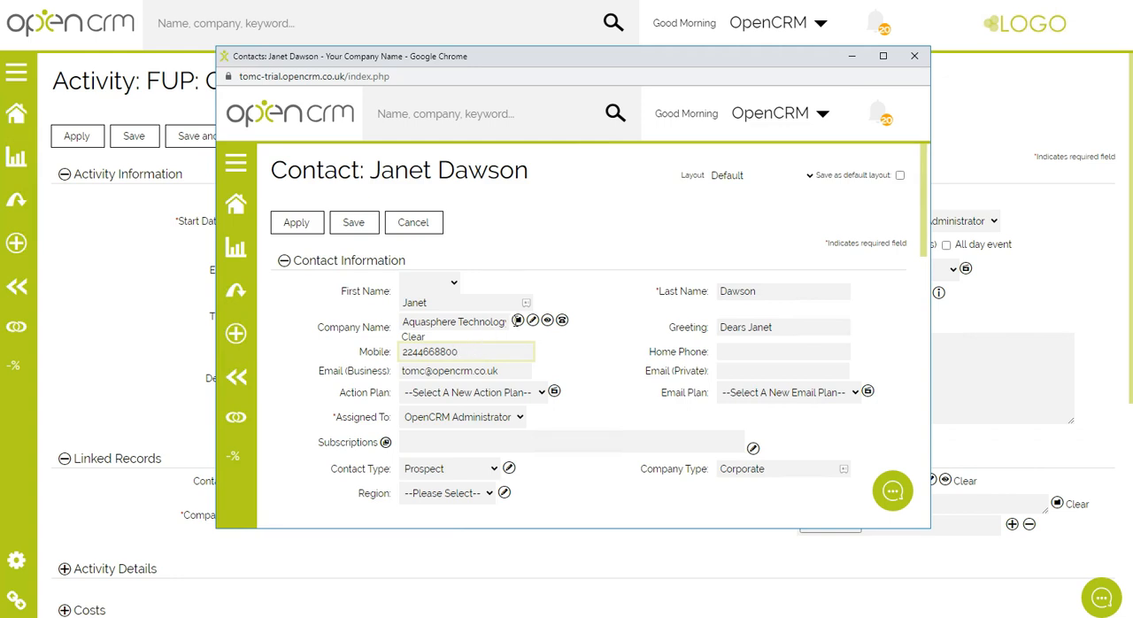
left_click(353, 222)
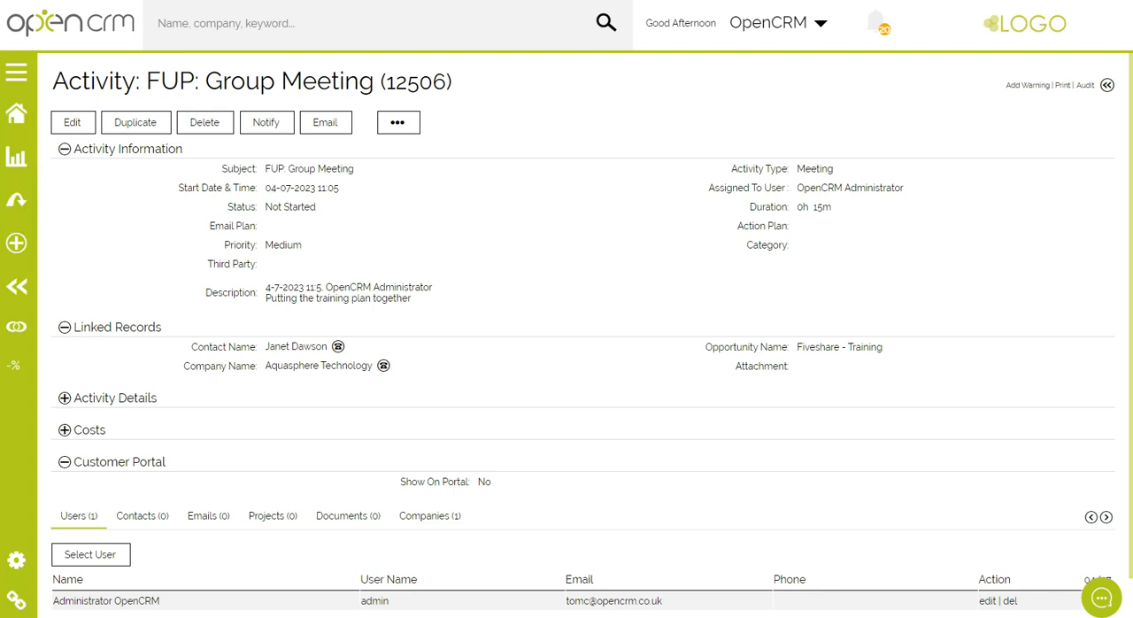
Start an email from the FUP: Group Meeting activity
left_click(325, 124)
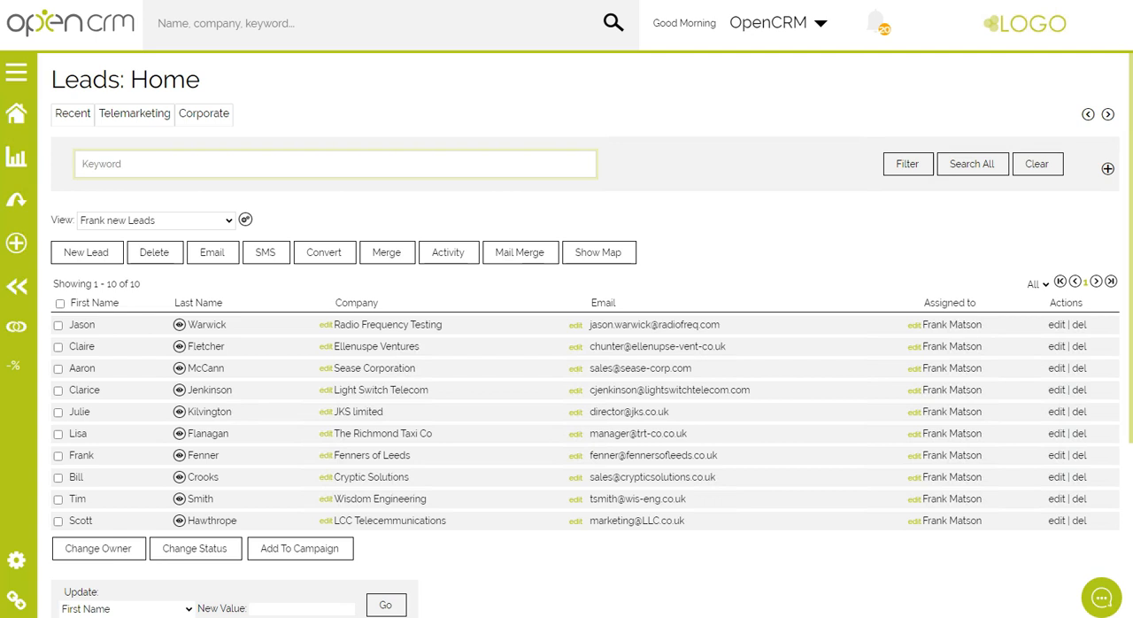
Create a 10-minute call activity titled "Initial Call" for all listed leads, assign it to the leads' owner, and save it
left_click(60, 302)
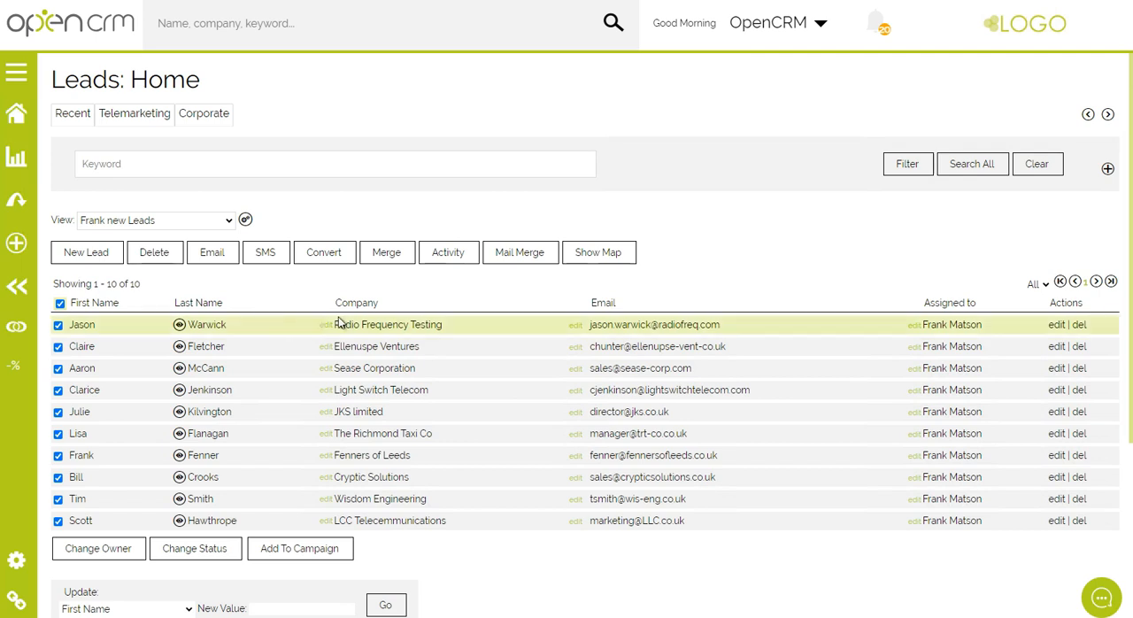
left_click(452, 254)
type("Initial Call")
left_click(847, 246)
left_click(843, 301)
left_click(926, 223)
left_click(923, 262)
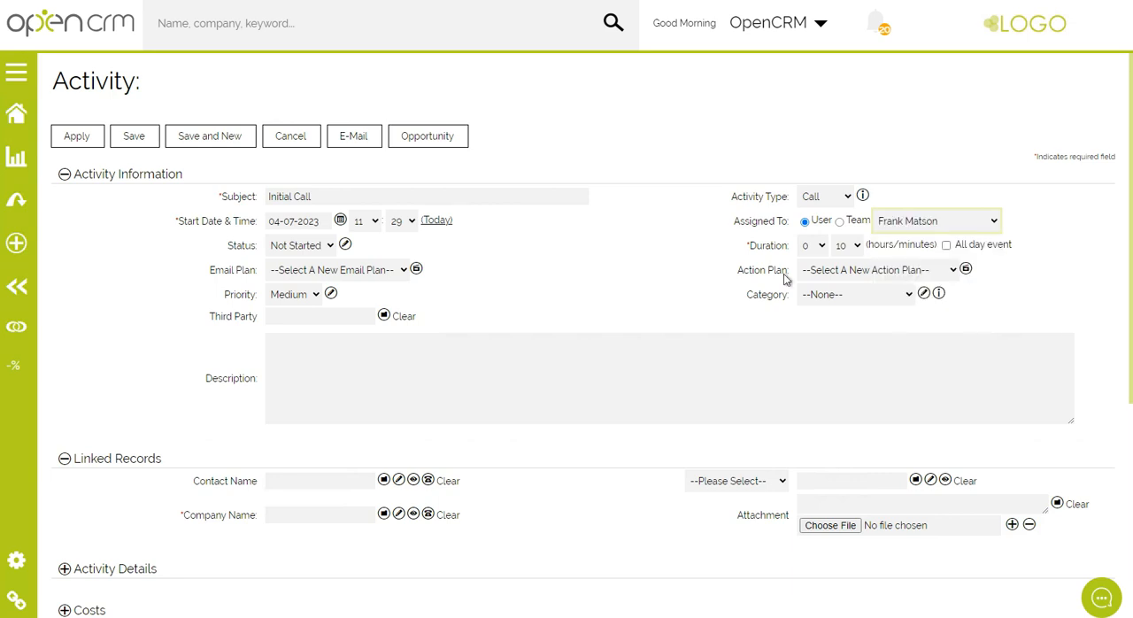
left_click(133, 138)
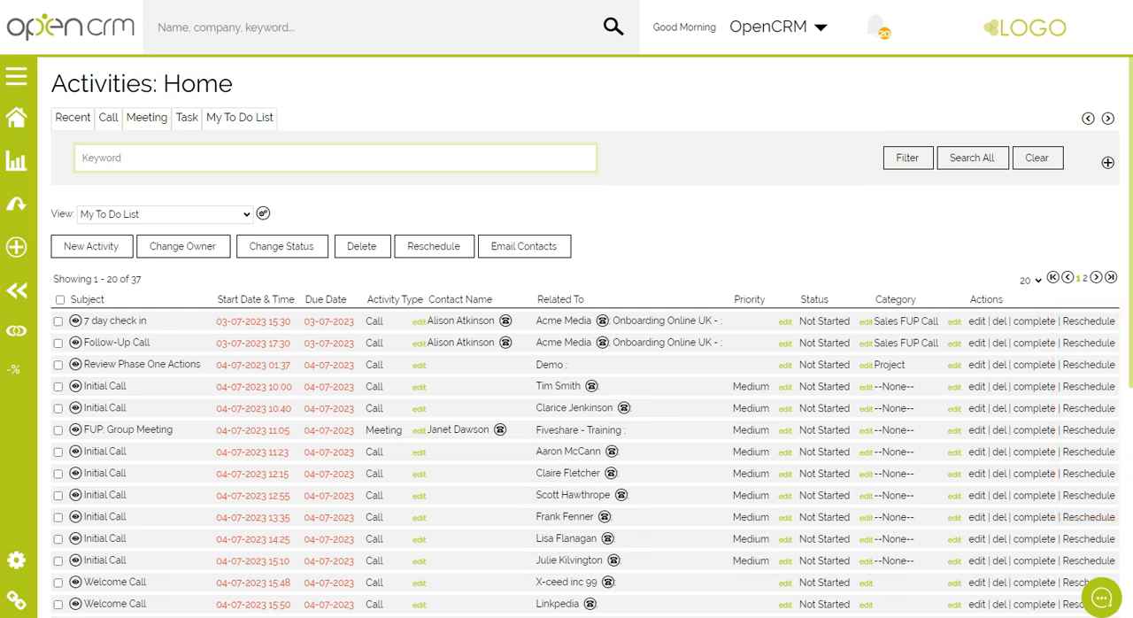
Open the reschedule options of the "7 day check in" activity and pick a specific new start date
left_click(1089, 321)
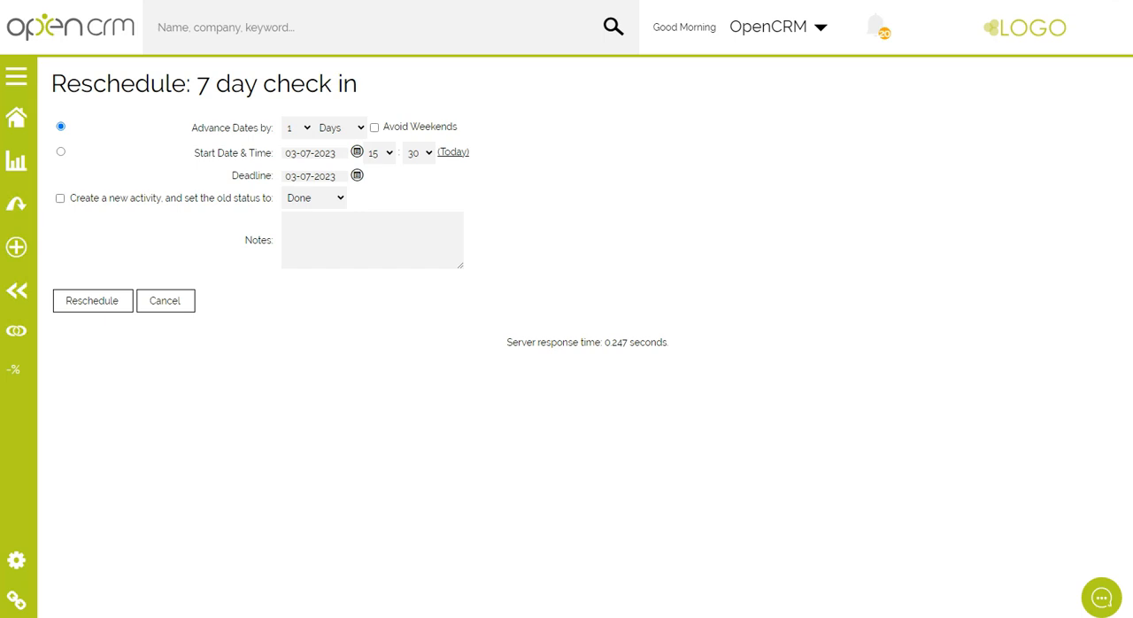
left_click(308, 128)
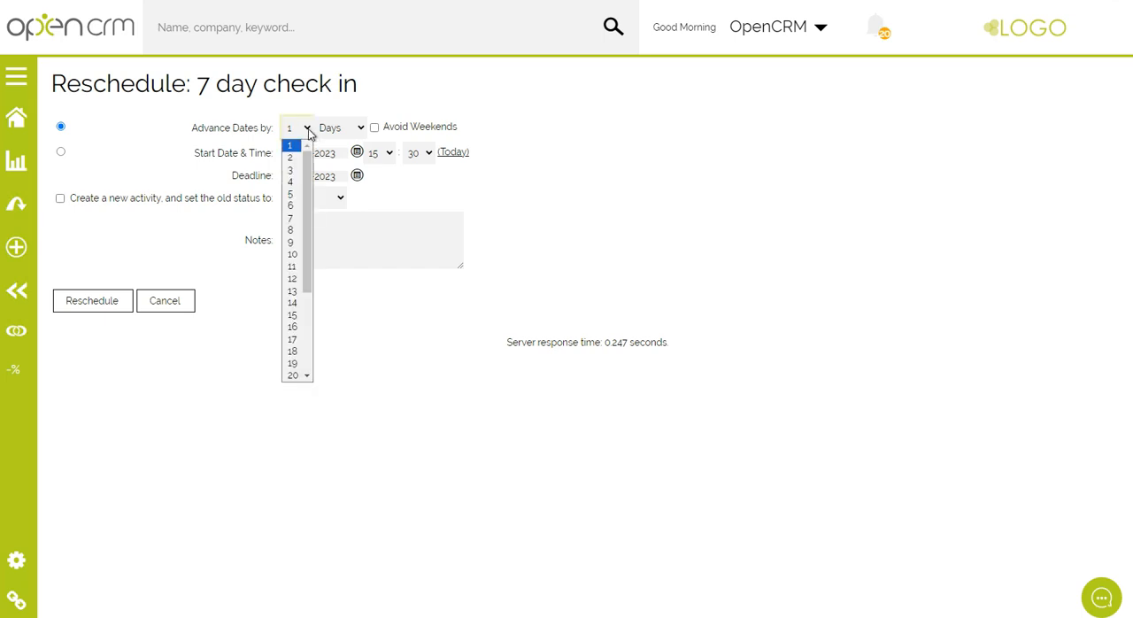
left_click(308, 128)
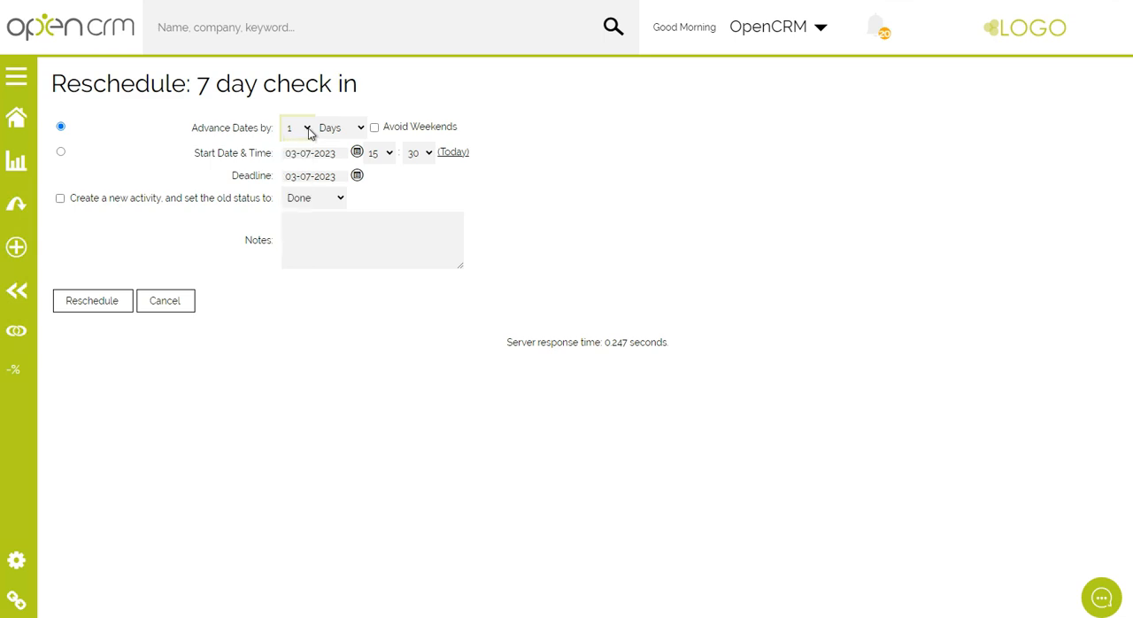
left_click(60, 151)
left_click(357, 151)
left_click(396, 287)
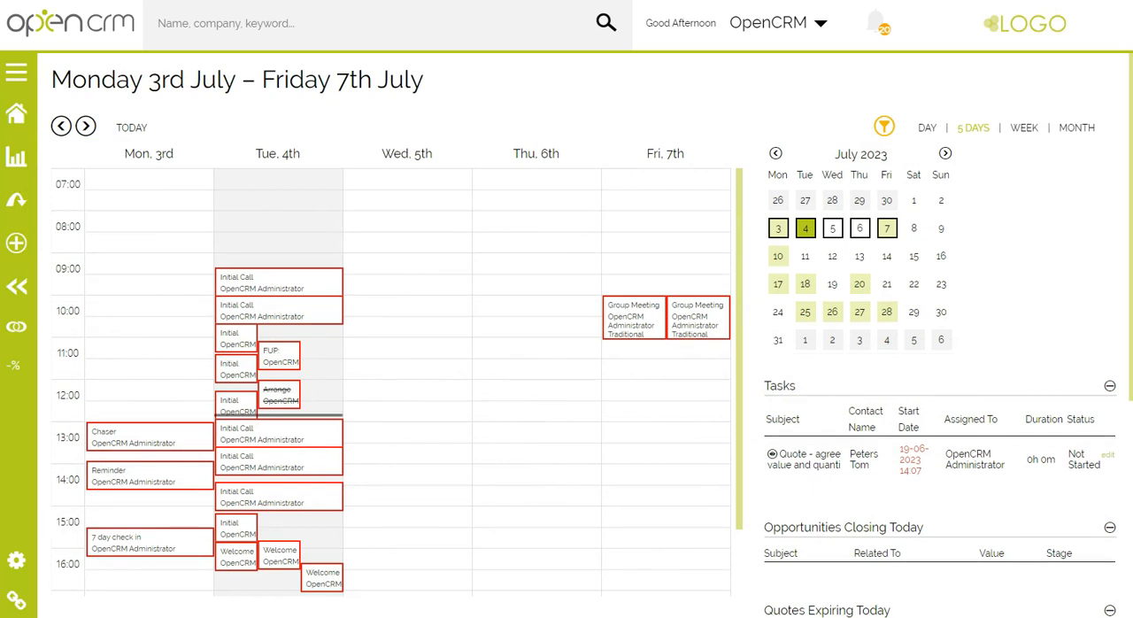
Show the calendar by month and save a filter with the activity type Calls Only
left_click(1075, 131)
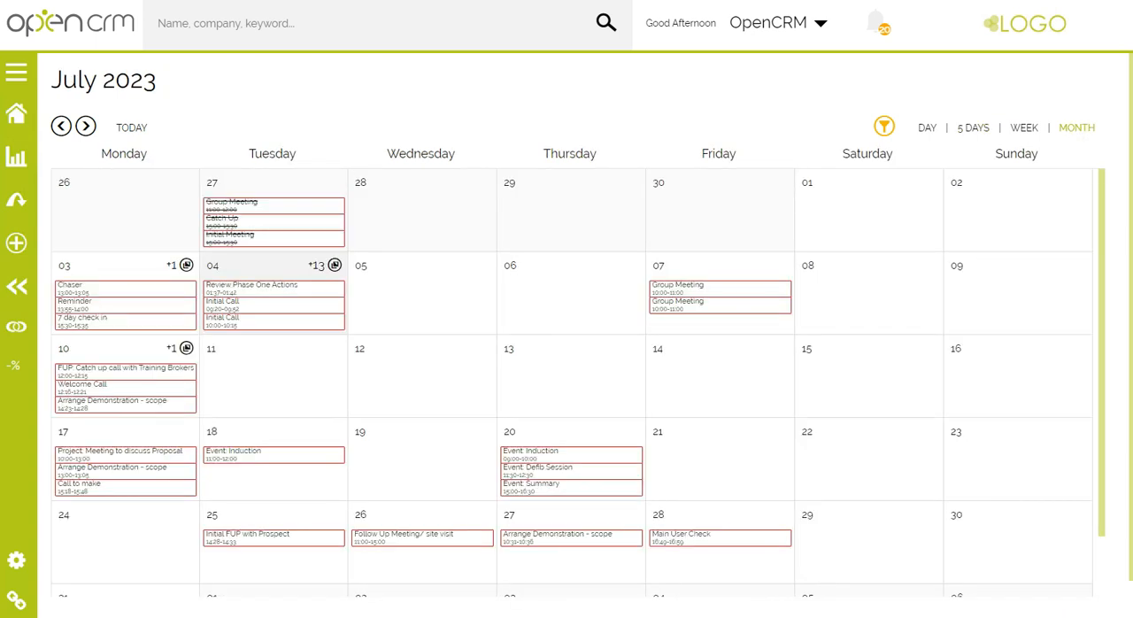
left_click(885, 126)
left_click(611, 259)
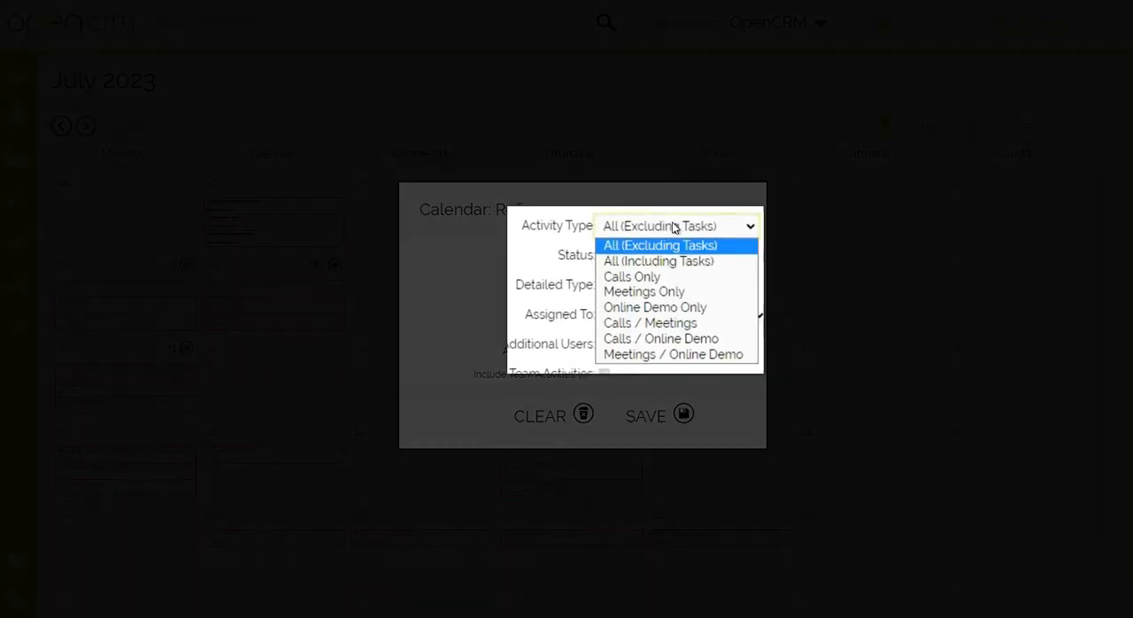
left_click(669, 276)
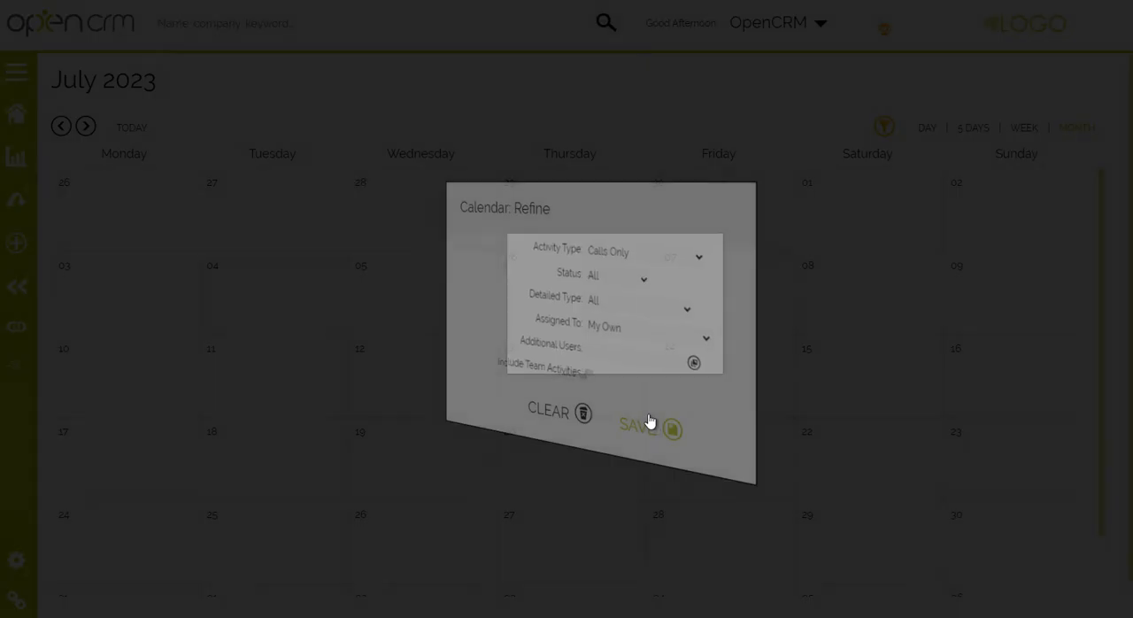
left_click(650, 425)
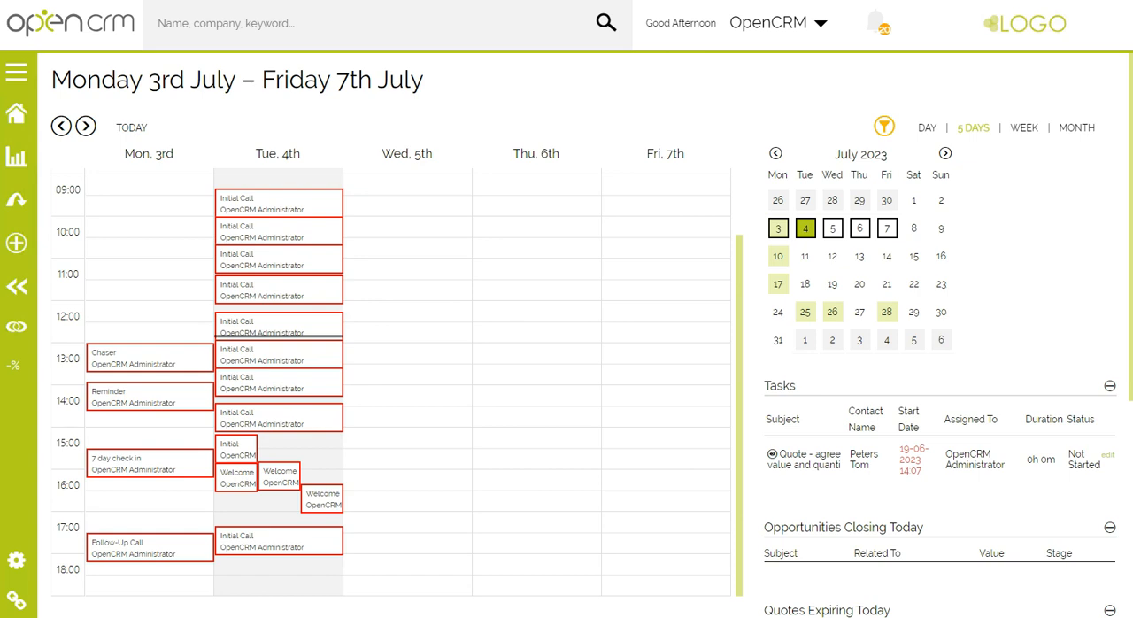
Move Tuesday's earliest Initial Call to Wednesday 5th at 09:30, lasting one hour, and set its status to Done
left_click_drag(310, 204, 397, 237)
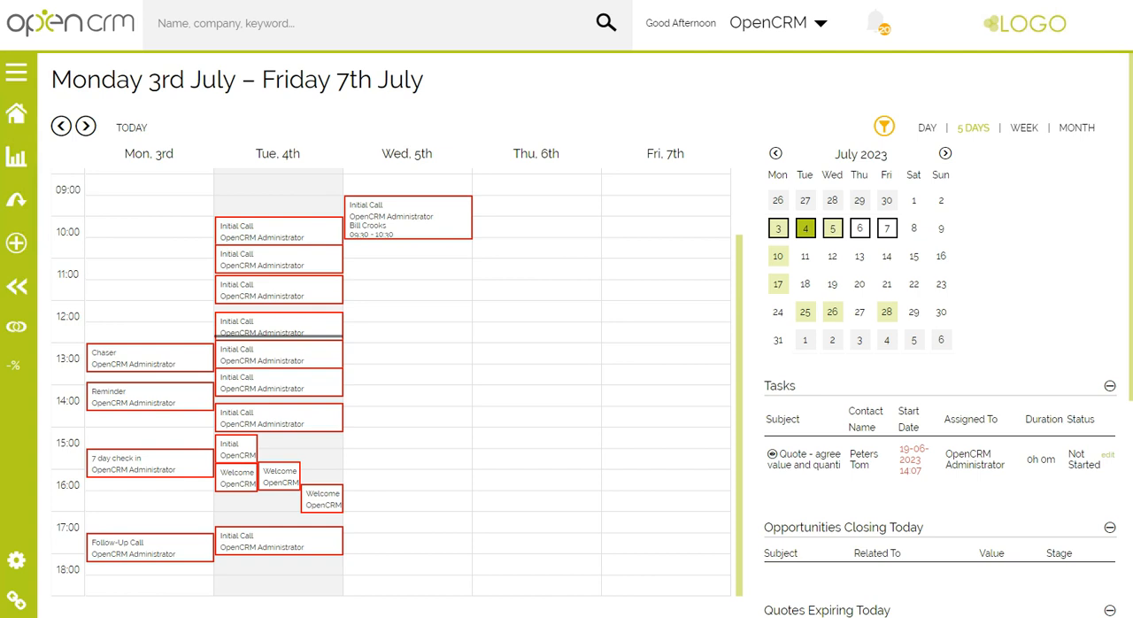
left_click(377, 216)
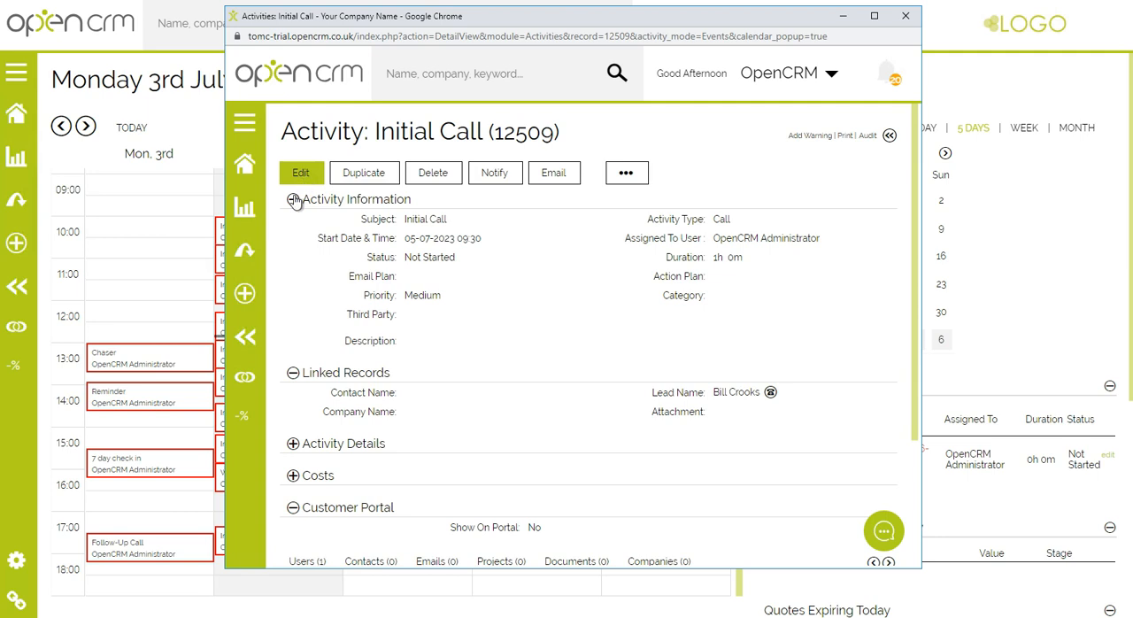
left_click(429, 257)
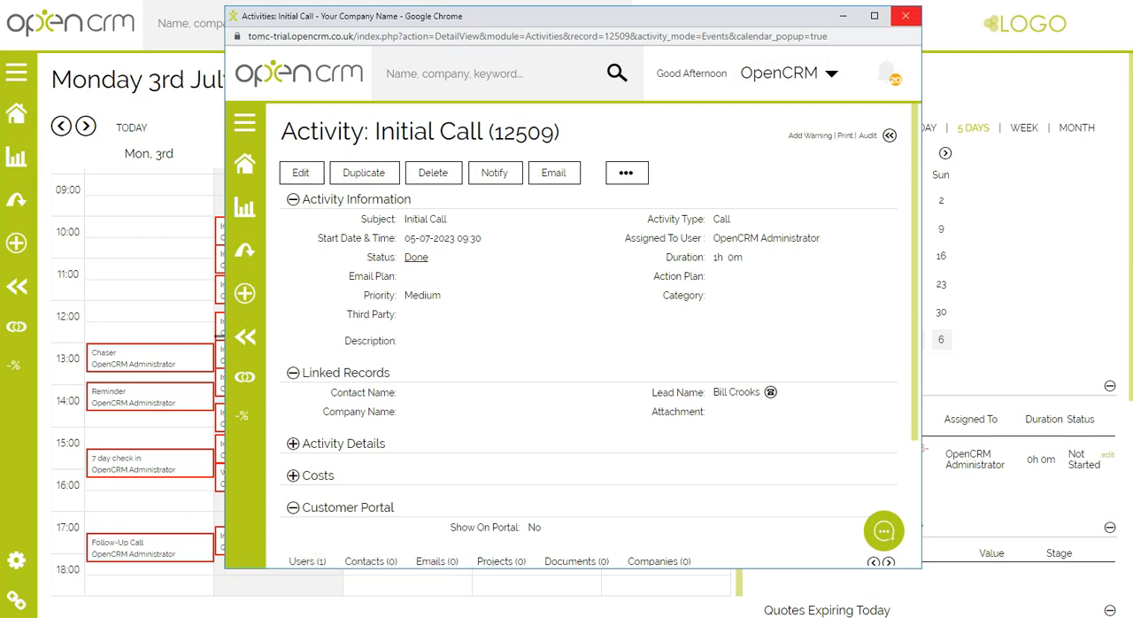
left_click(905, 16)
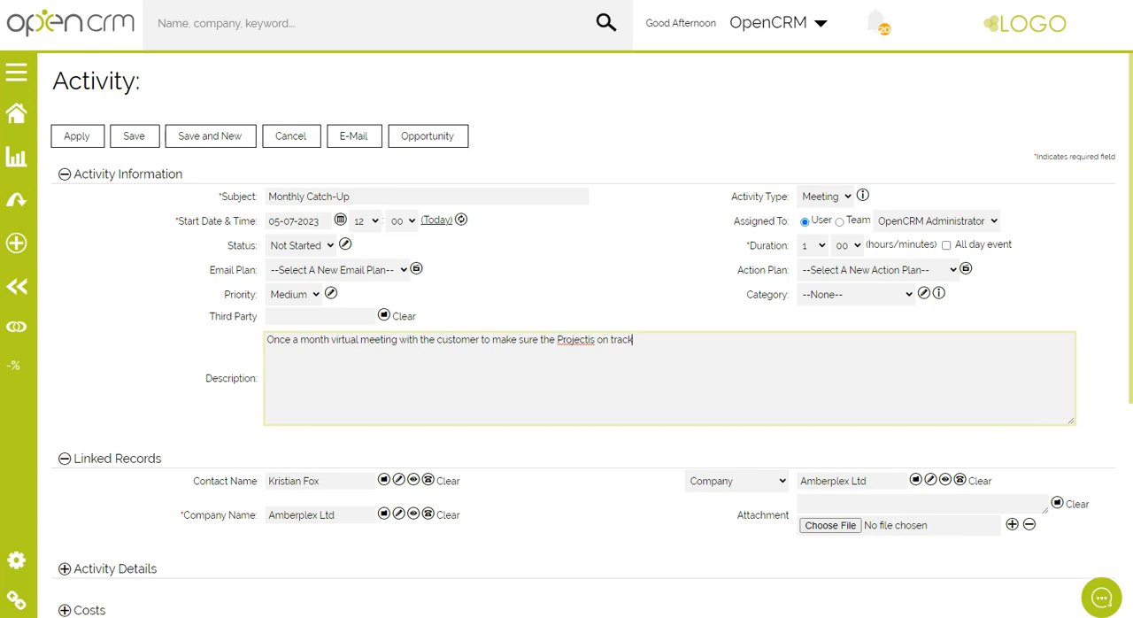
Make the Monthly Catch-Up meeting recur on day 1 of every 1 month, ending in July 2024, and save the activity
left_click(460, 220)
left_click(420, 313)
left_click(586, 307)
type("1")
left_click(655, 307)
type("1")
left_click(546, 383)
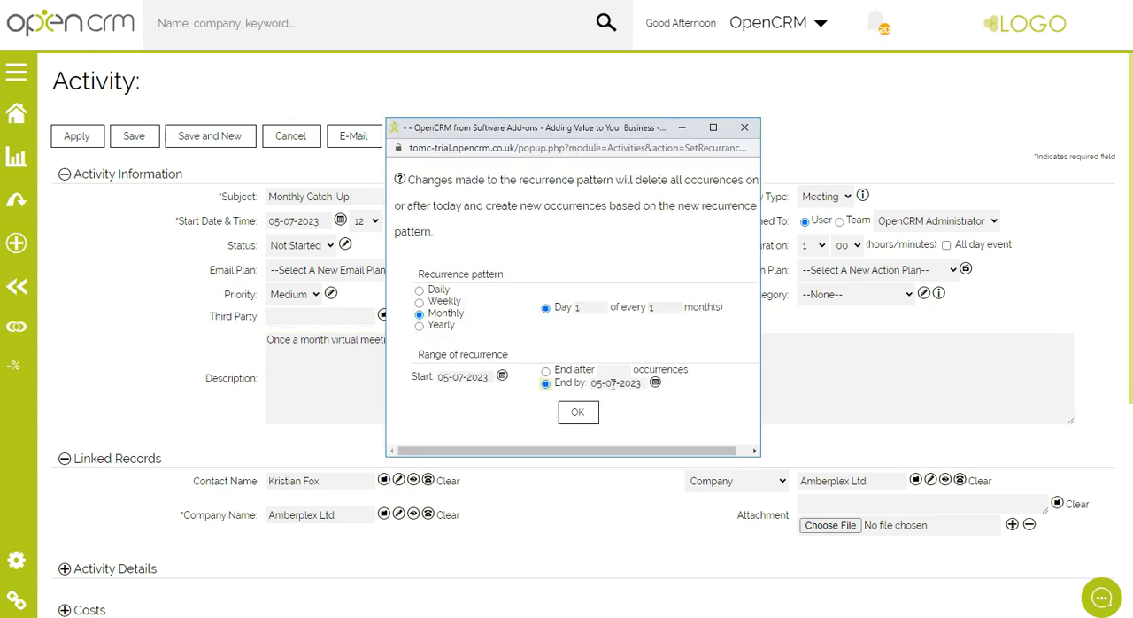
left_click(644, 382)
left_click(577, 412)
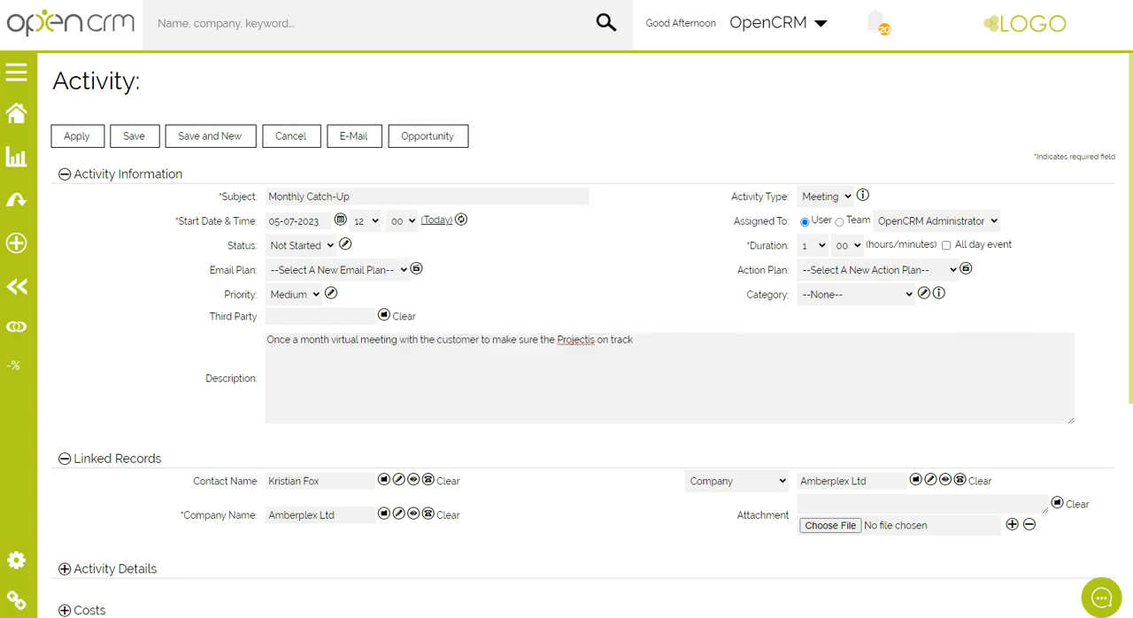
left_click(133, 137)
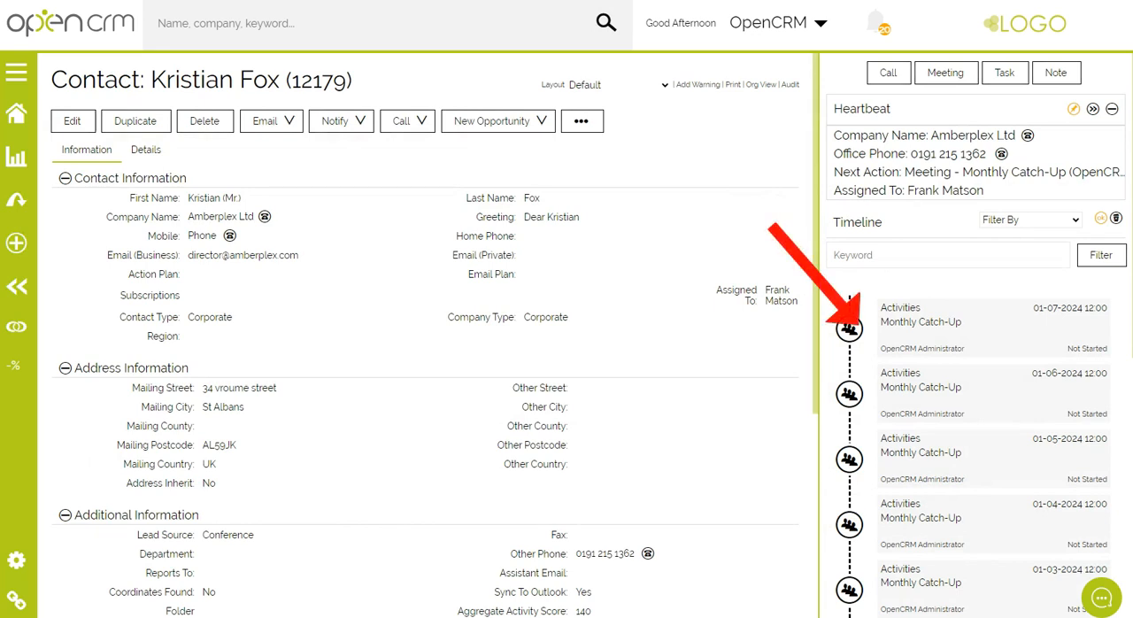
left_click(849, 329)
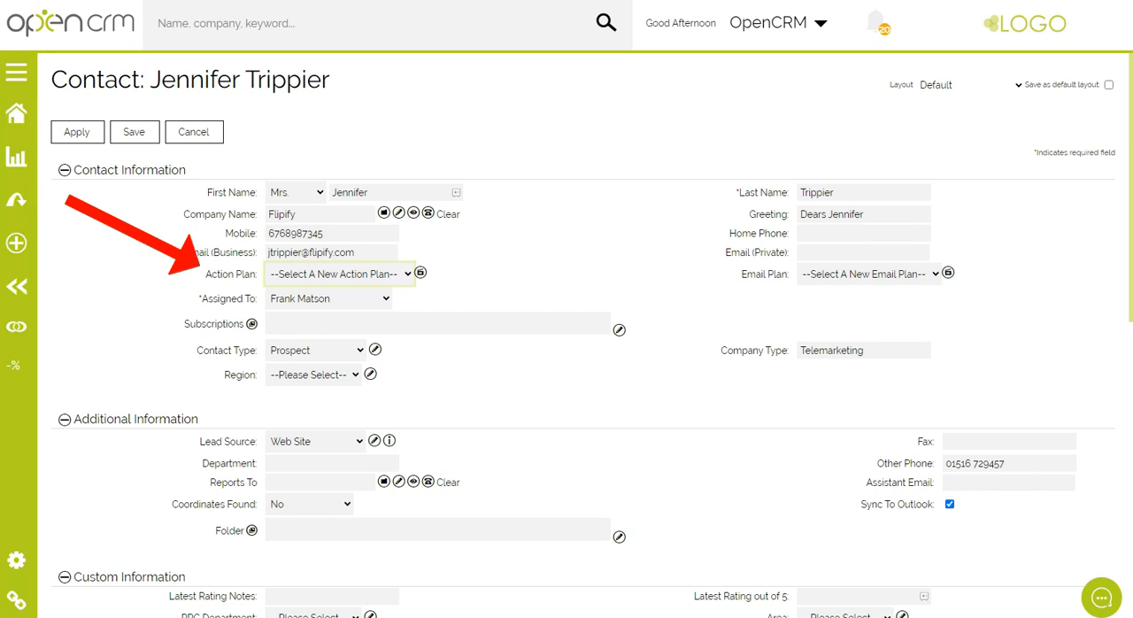
Assign the Brochures action plan to the Flipify contact, save the record, and review its pending activities
left_click(367, 274)
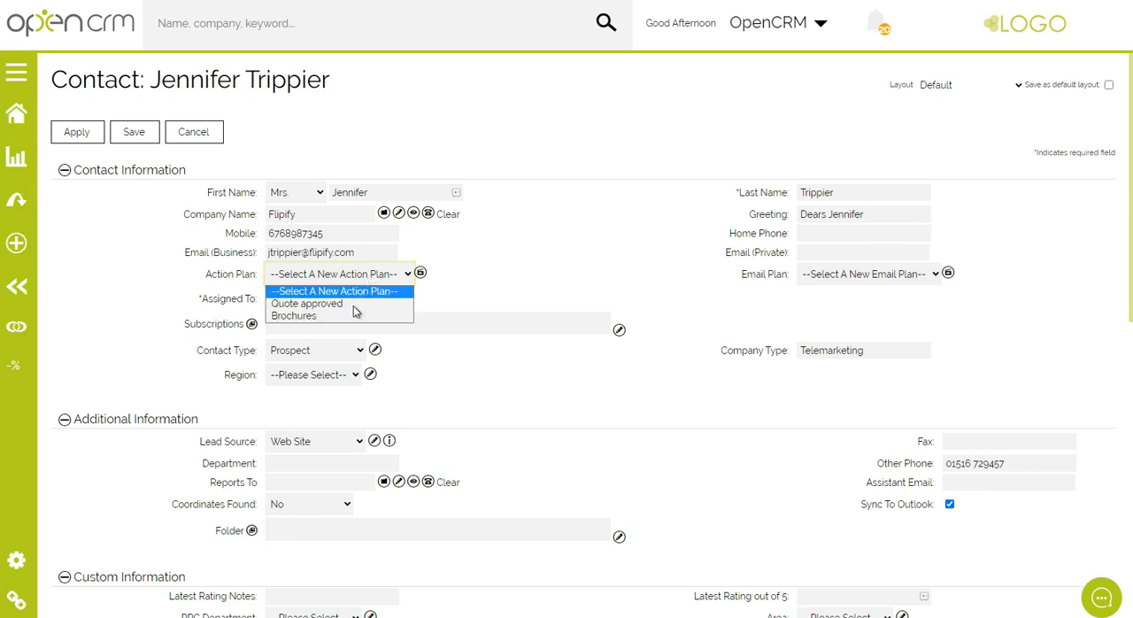
left_click(353, 314)
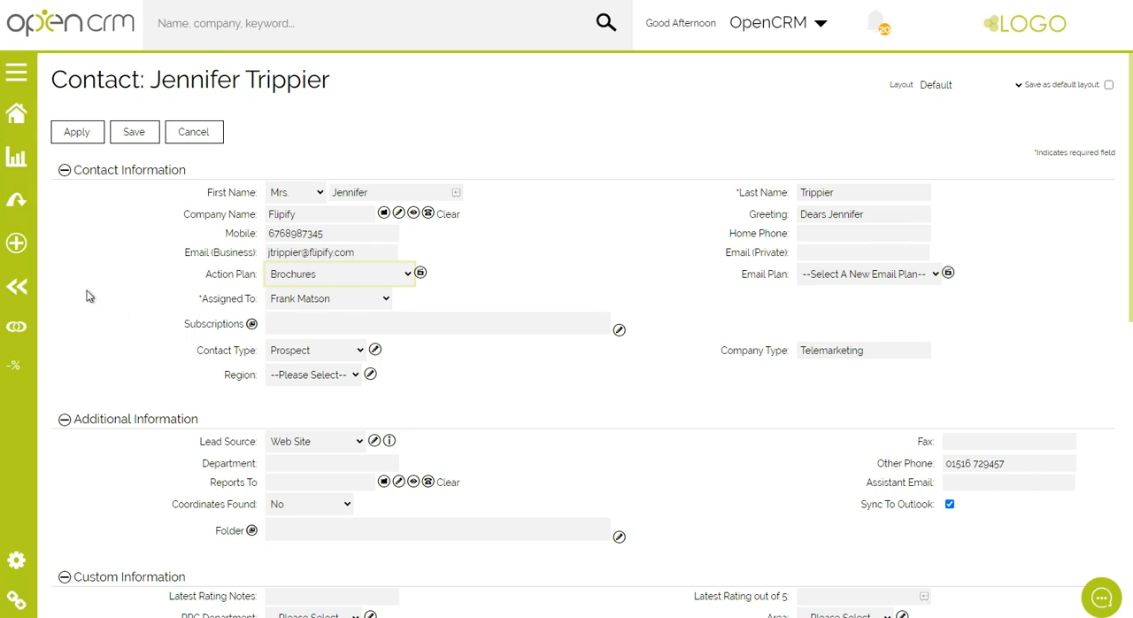
left_click(134, 131)
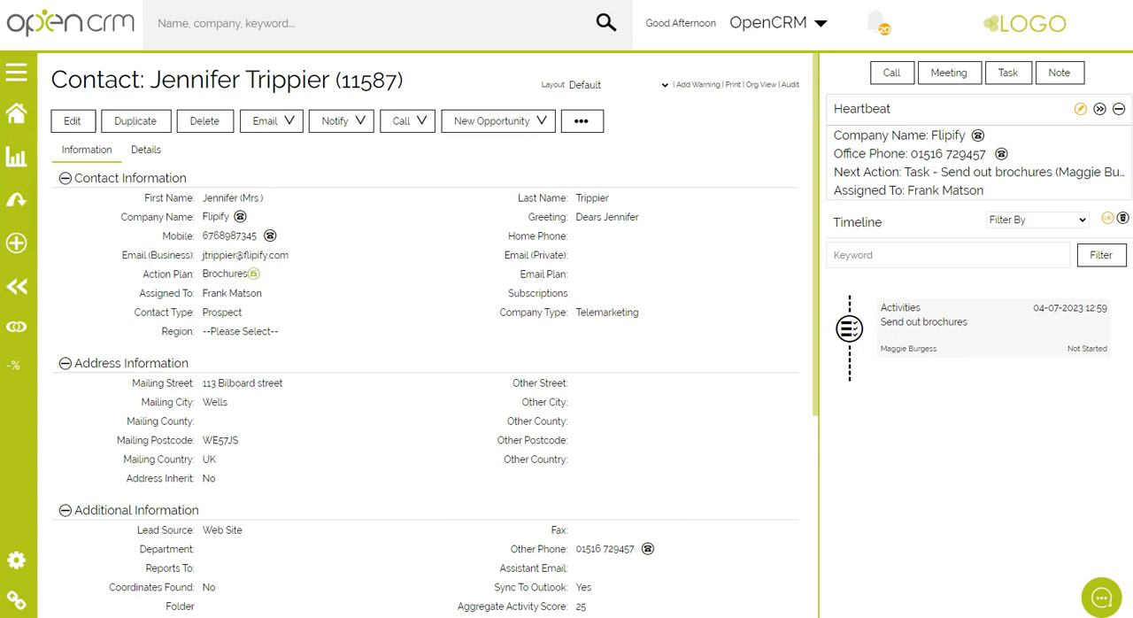
mouse_move(254, 273)
scroll(425, 354, "down", 5)
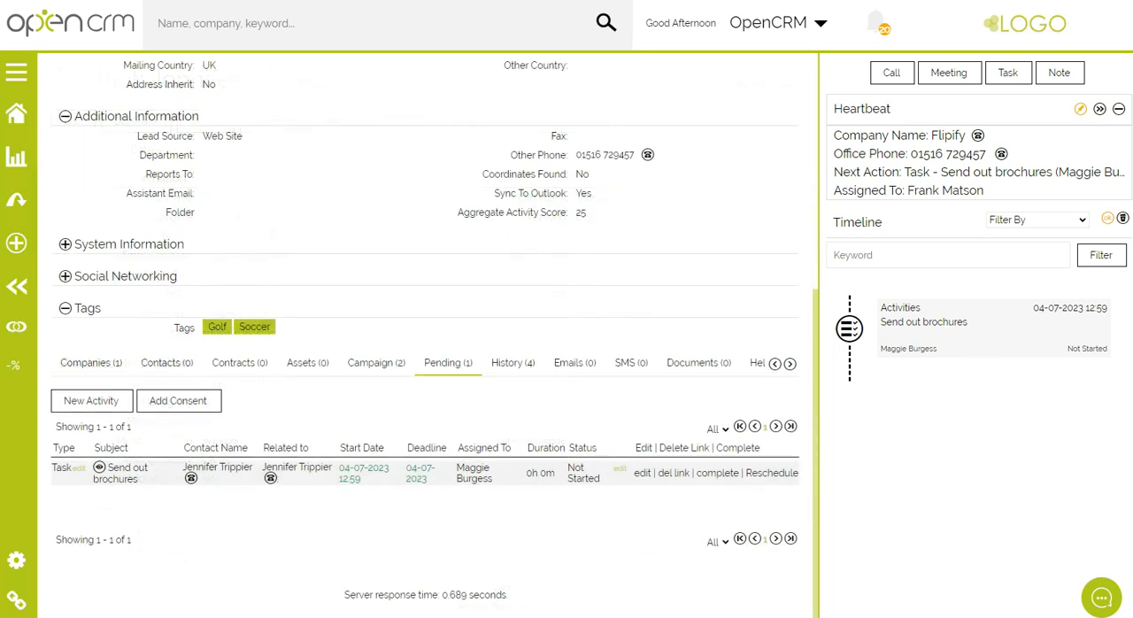
left_click(1037, 219)
left_click(1037, 219)
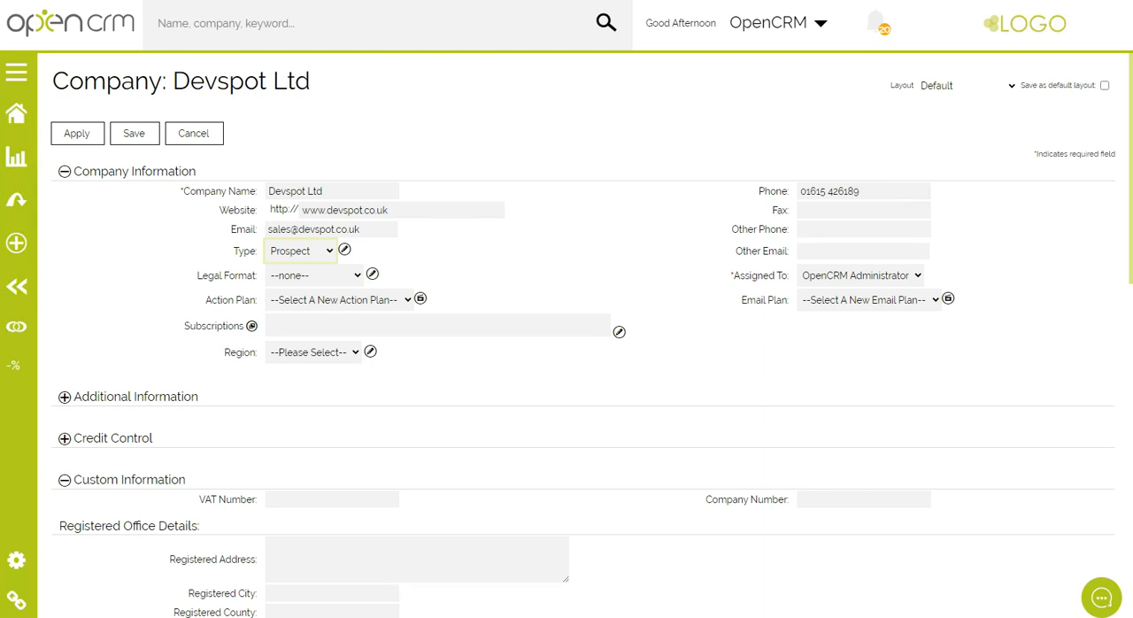
Set Devspot Ltd's company type to Customer and save the record
left_click(311, 252)
left_click(309, 293)
left_click(133, 132)
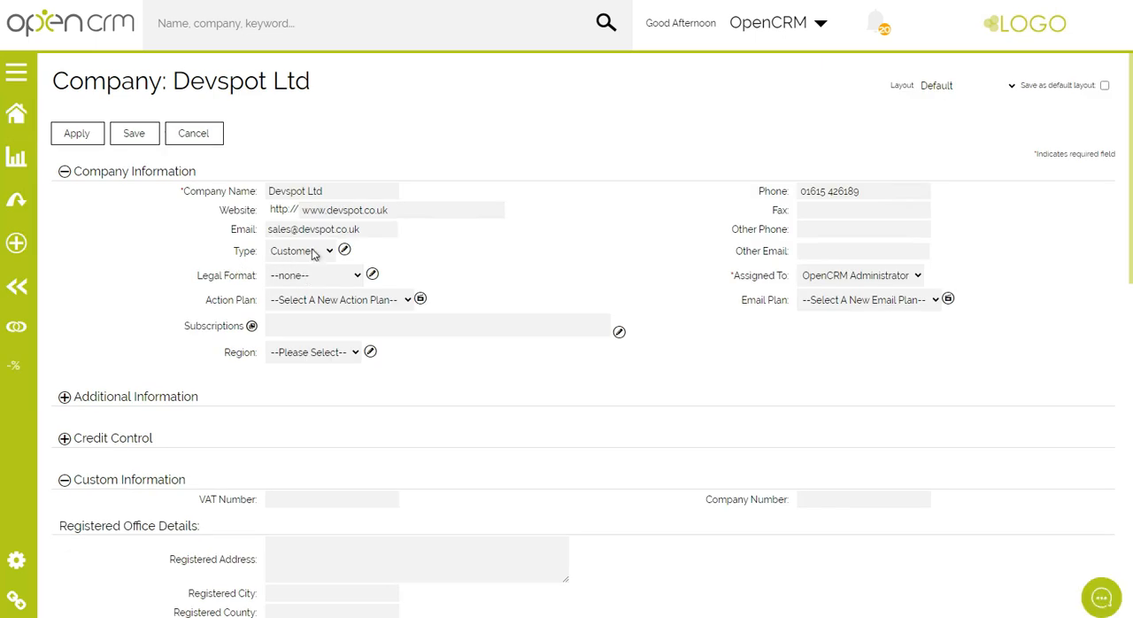
Choose a different type for the Devspot Ltd company and save it again
left_click(312, 254)
left_click(292, 266)
left_click(134, 133)
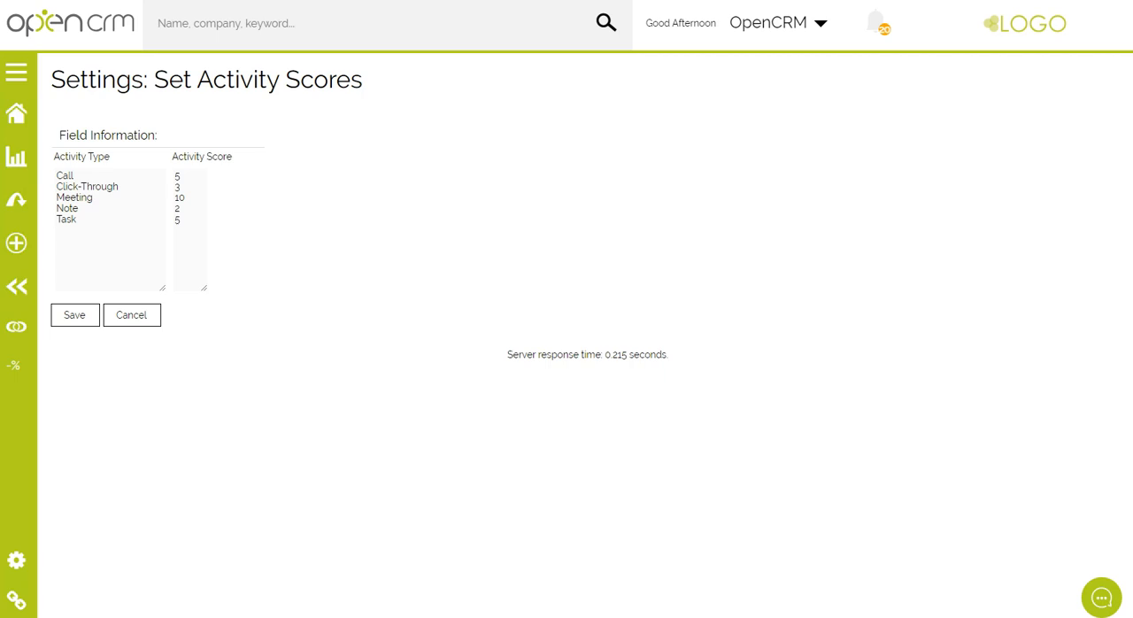
Create a meeting for the Topicset contact with the subject Initial Meeting, starting on 04-07-2023 at 13:00
mouse_move(403, 121)
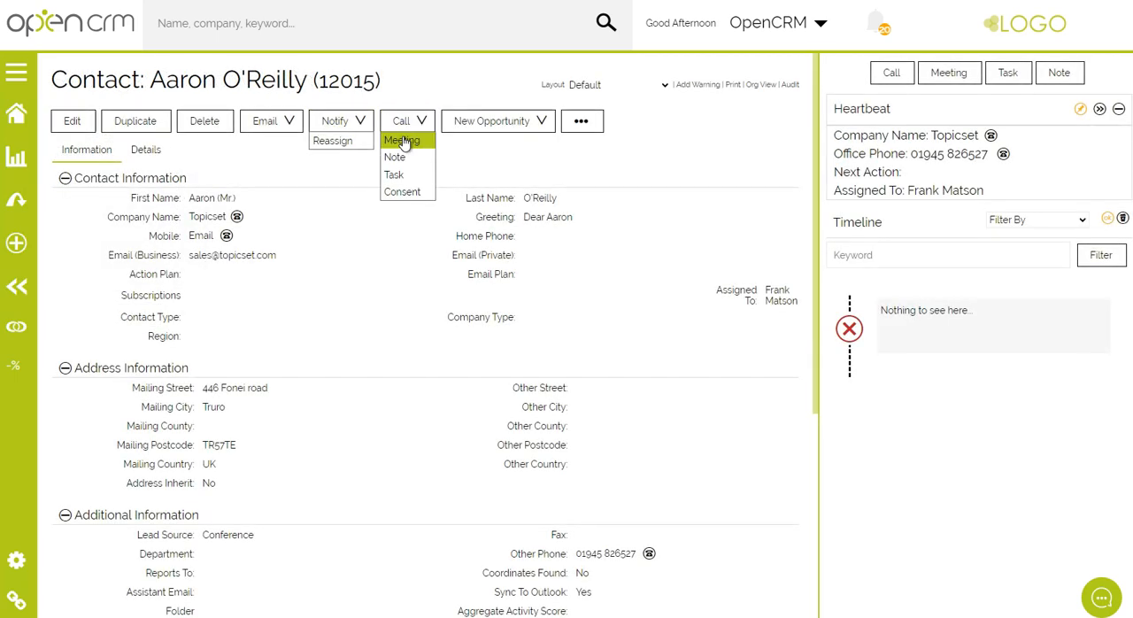
left_click(403, 141)
type("Initial Meeting")
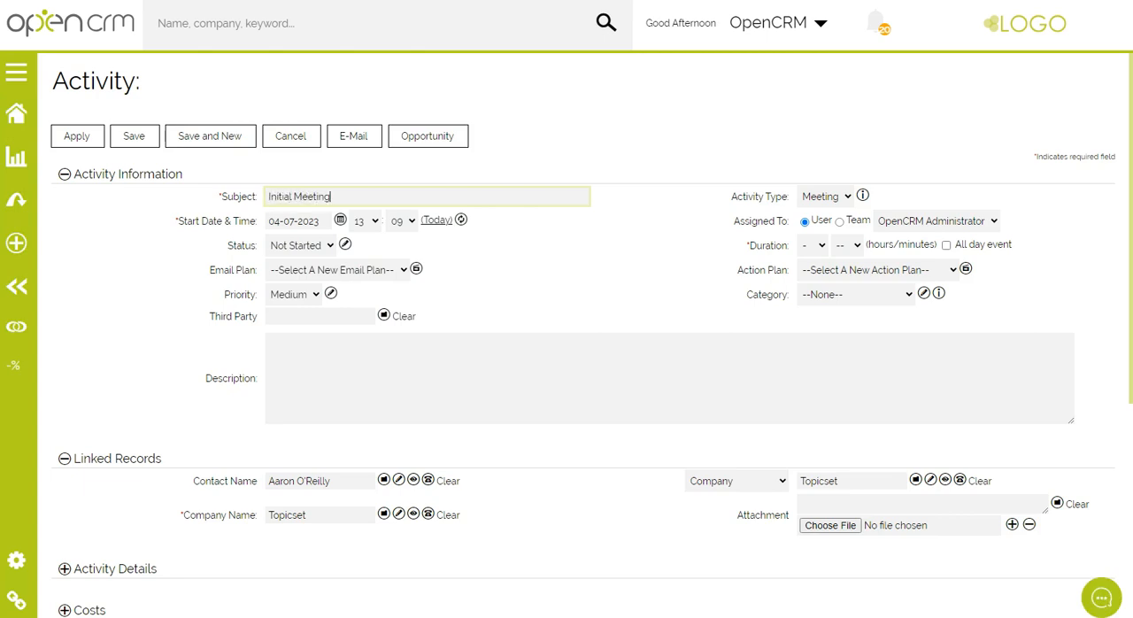
left_click(402, 220)
left_click(400, 239)
Give the Initial Meeting a duration of 1 hour, set its status to Done, and save the activity
left_click(813, 245)
left_click(807, 289)
left_click(309, 249)
left_click(301, 297)
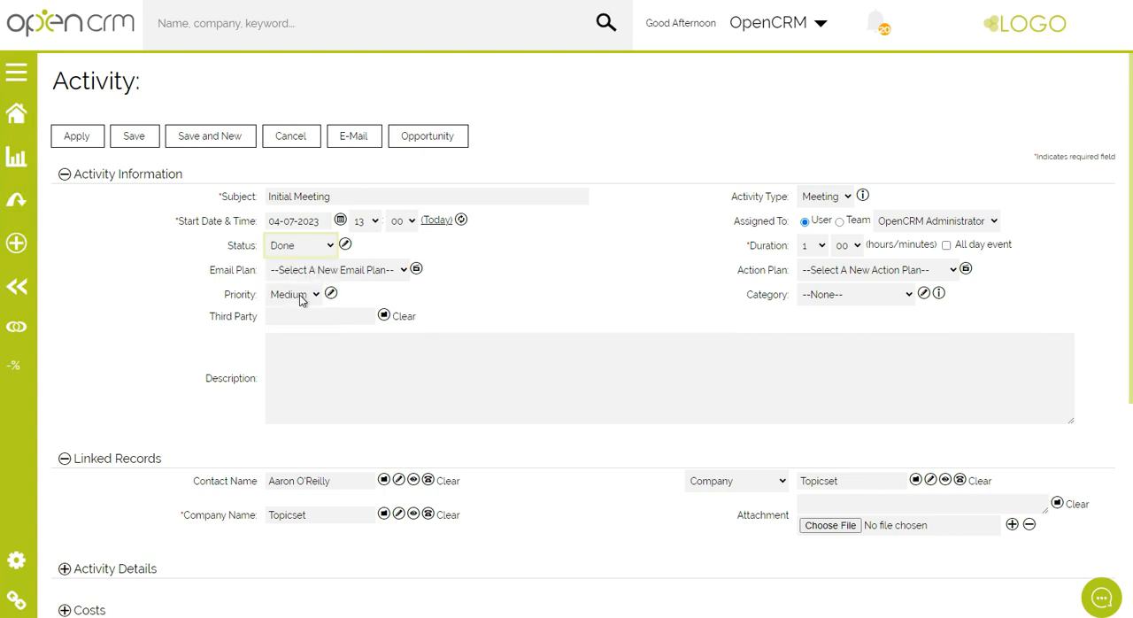
left_click(136, 138)
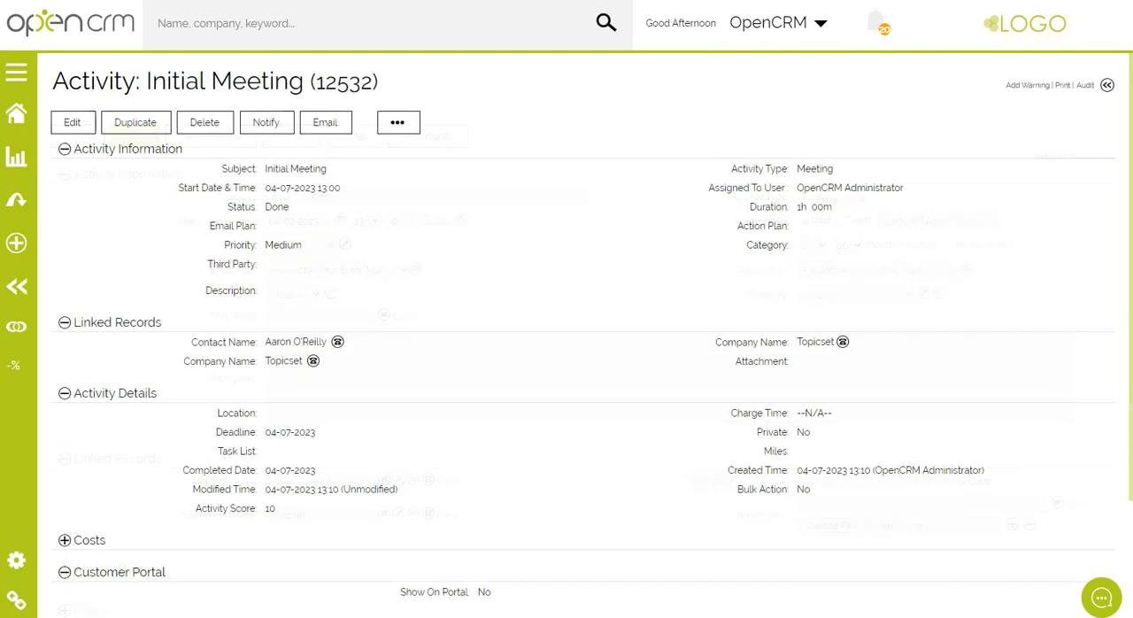
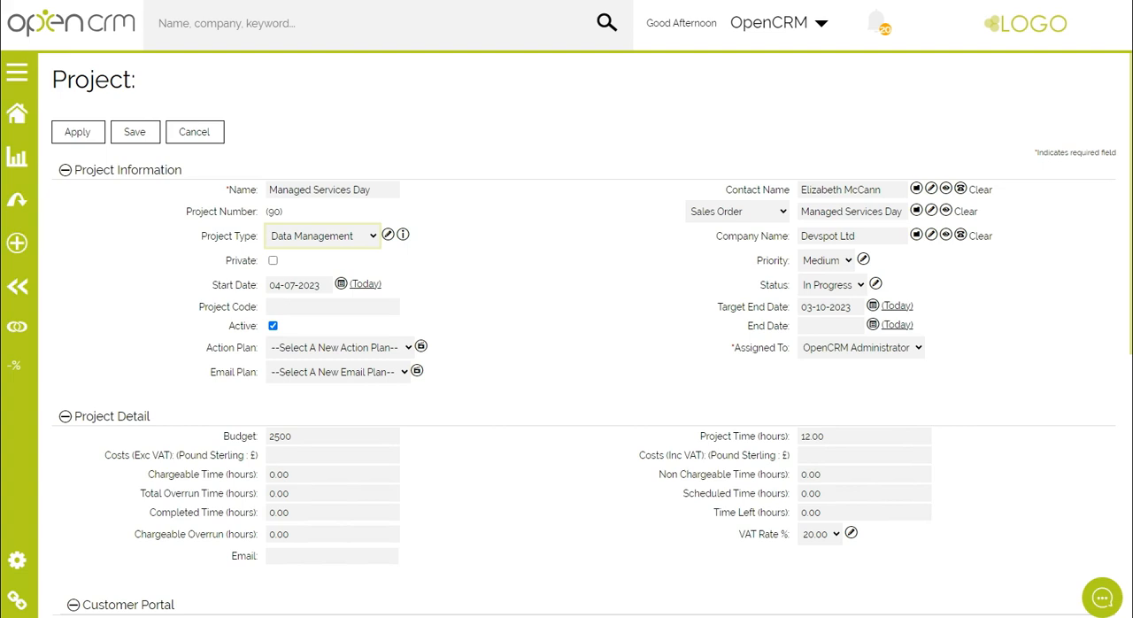
Save the Managed Services Day project and open its project calendar
left_click(138, 136)
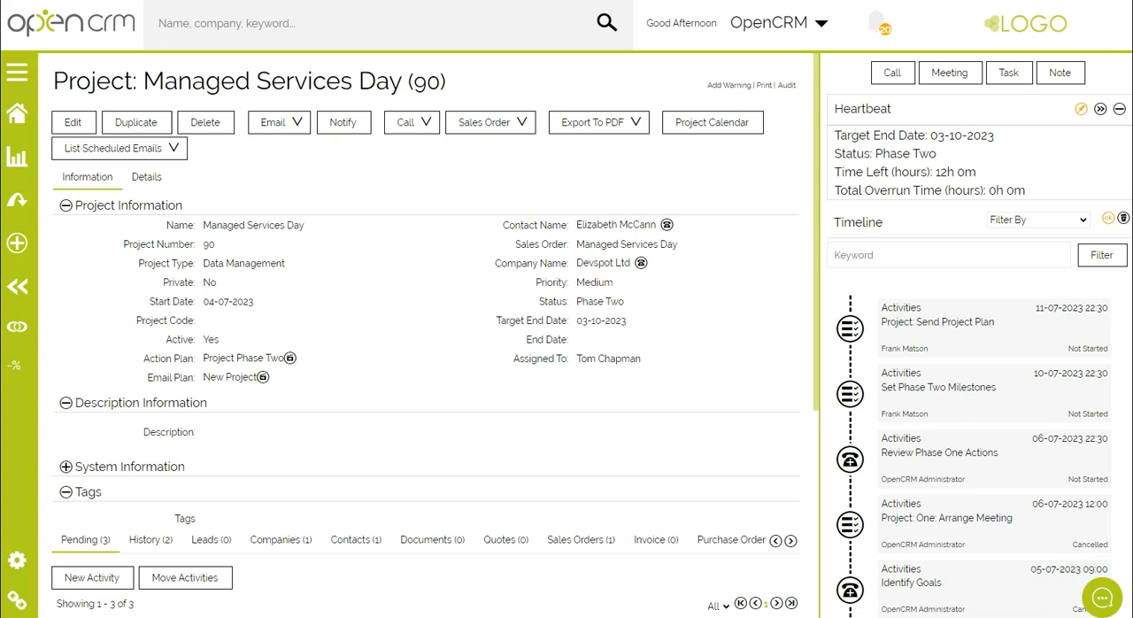
left_click(742, 132)
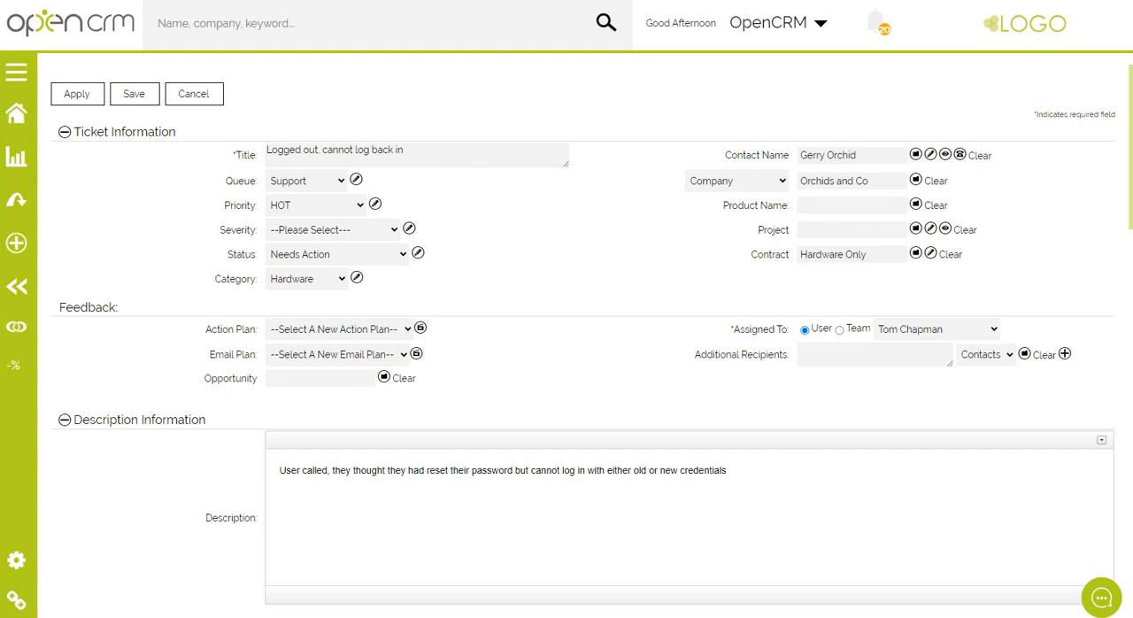
Toggle the Send Comment to Customer and Send Closed Email options on and off for the ticket's call comment
scroll(576, 354, "down", 9)
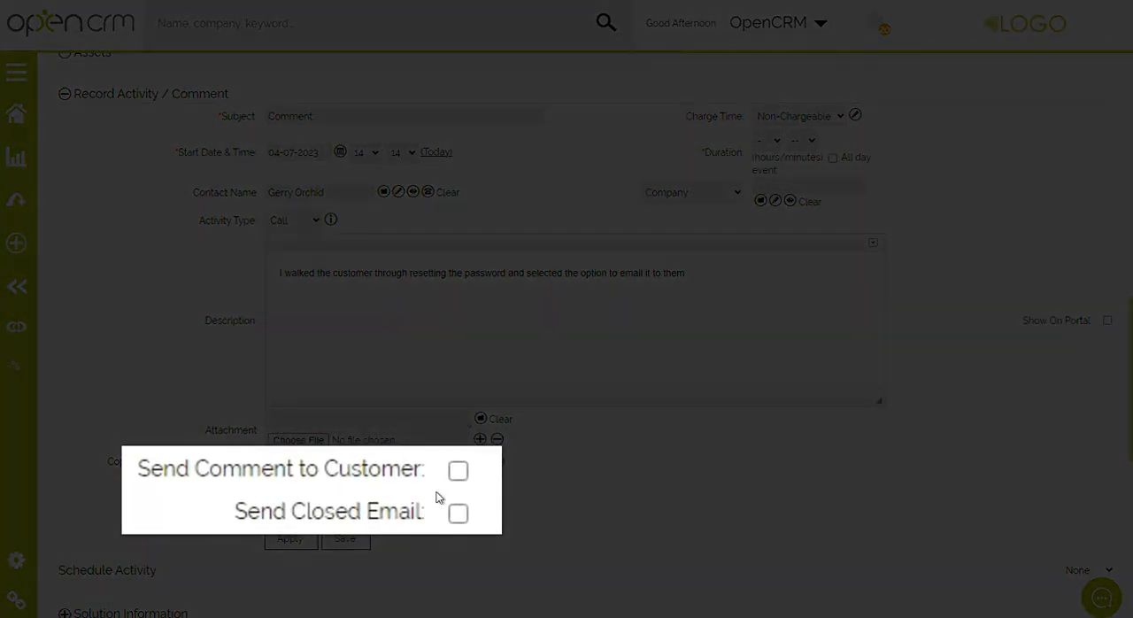
left_click(458, 472)
left_click(458, 473)
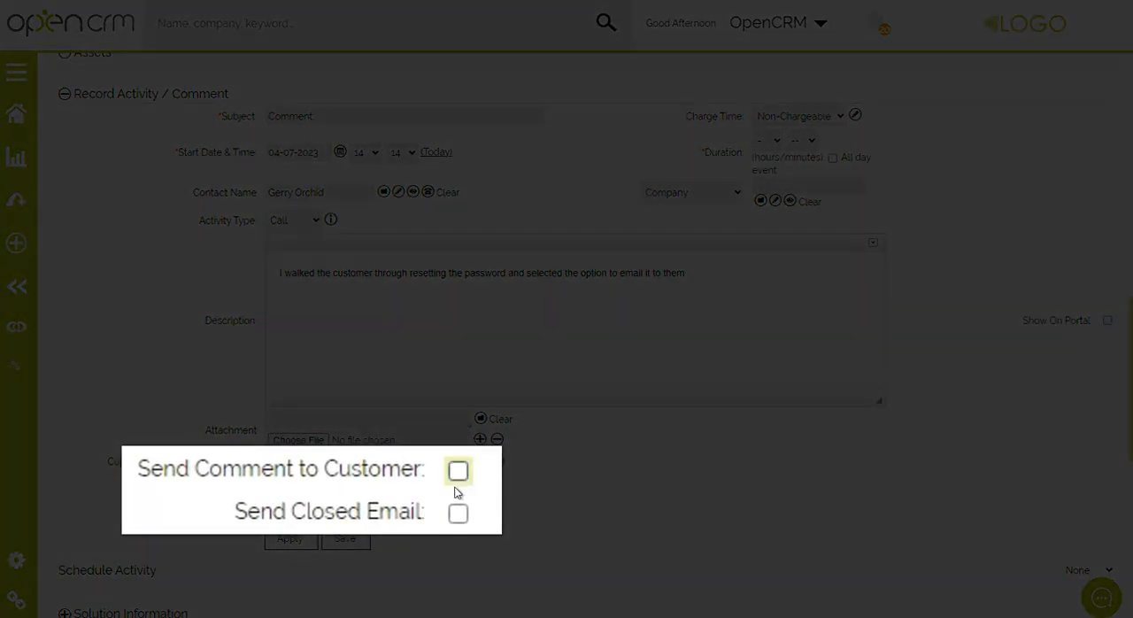
left_click(458, 513)
left_click(459, 513)
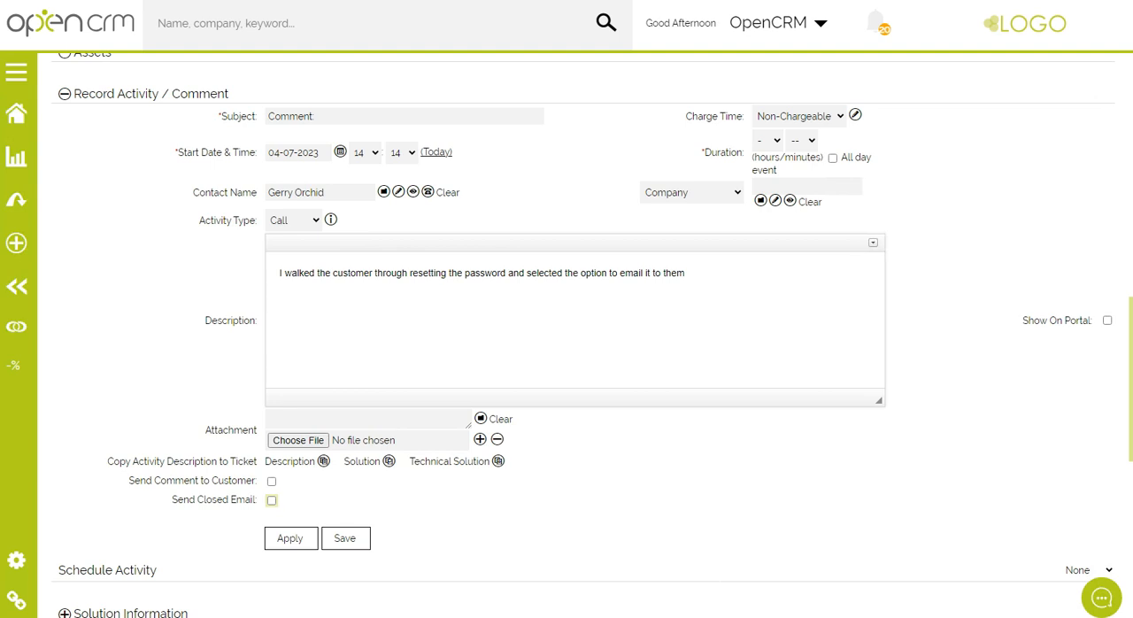
Review the completed Contact Us web form from the contact details through to the captcha and submission section
scroll(575, 337, "down", 7)
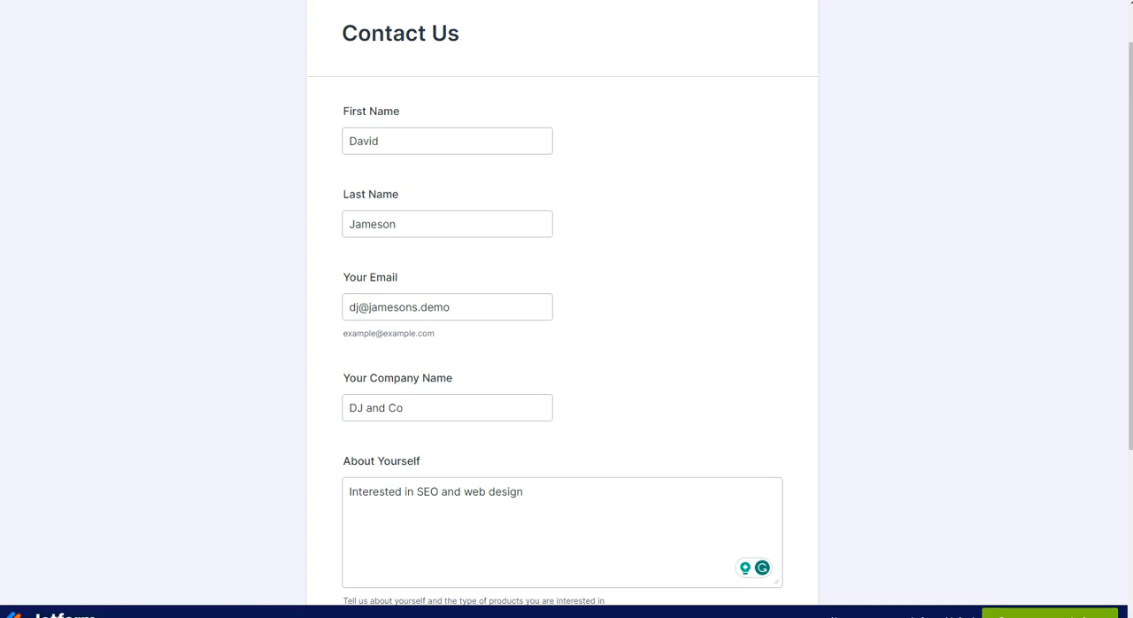
scroll(566, 310, "down", 3)
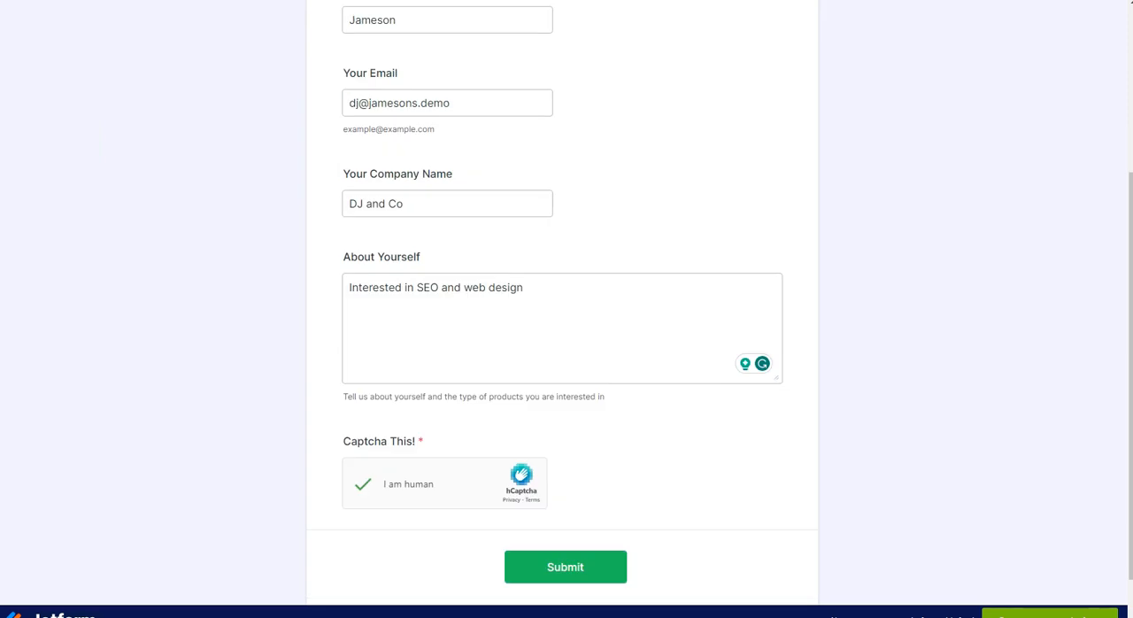